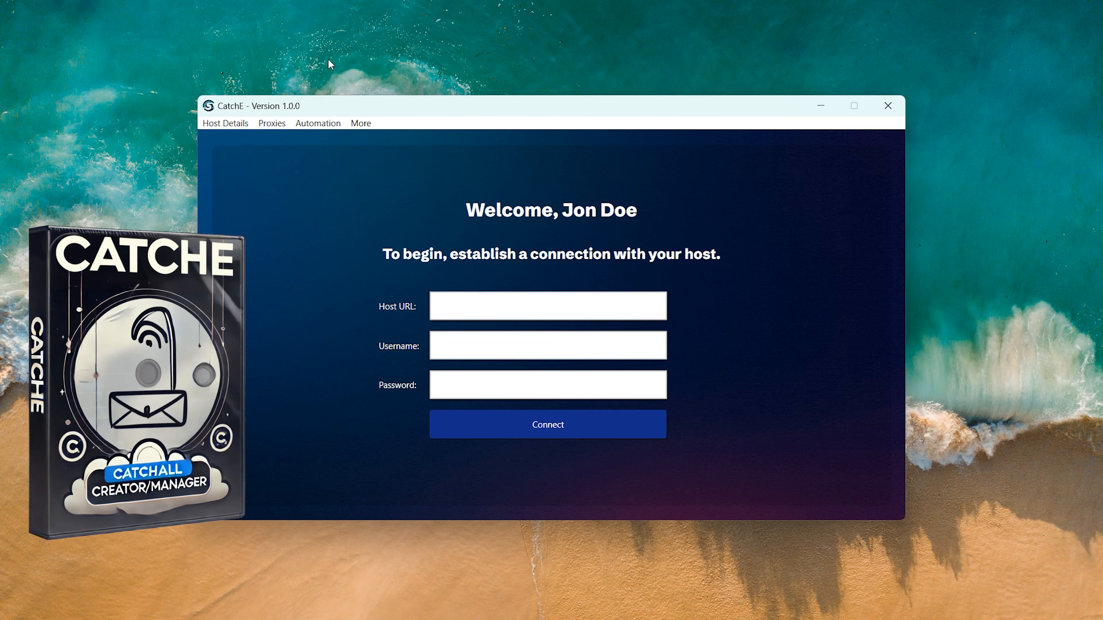
Step: Choose GSA SER FreshMail Auto-Updater as the automation export type
click(317, 124)
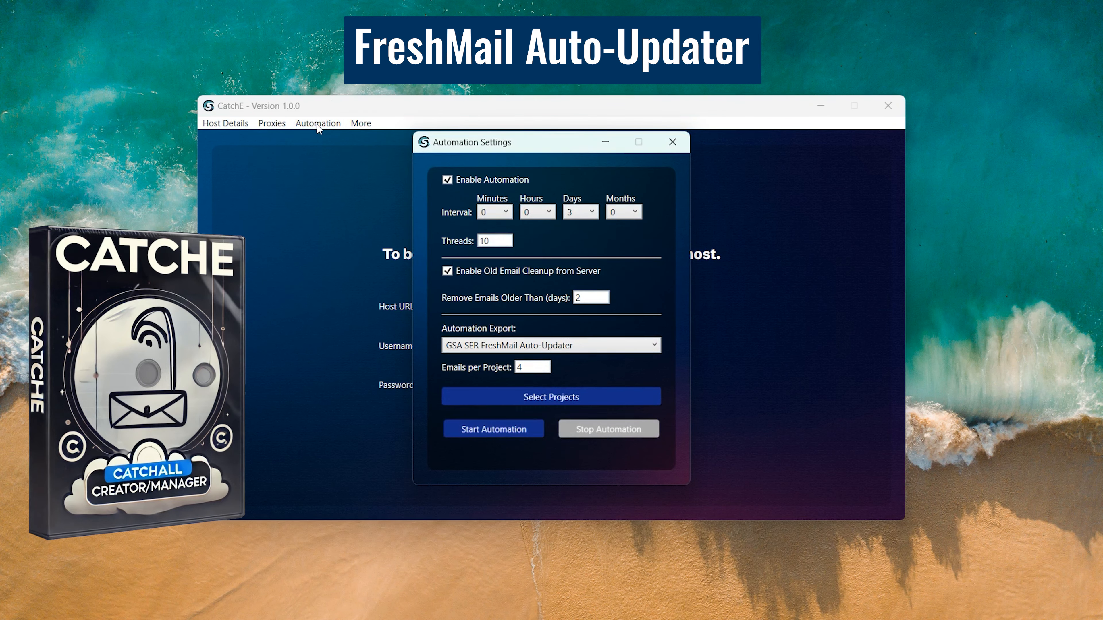
click(537, 347)
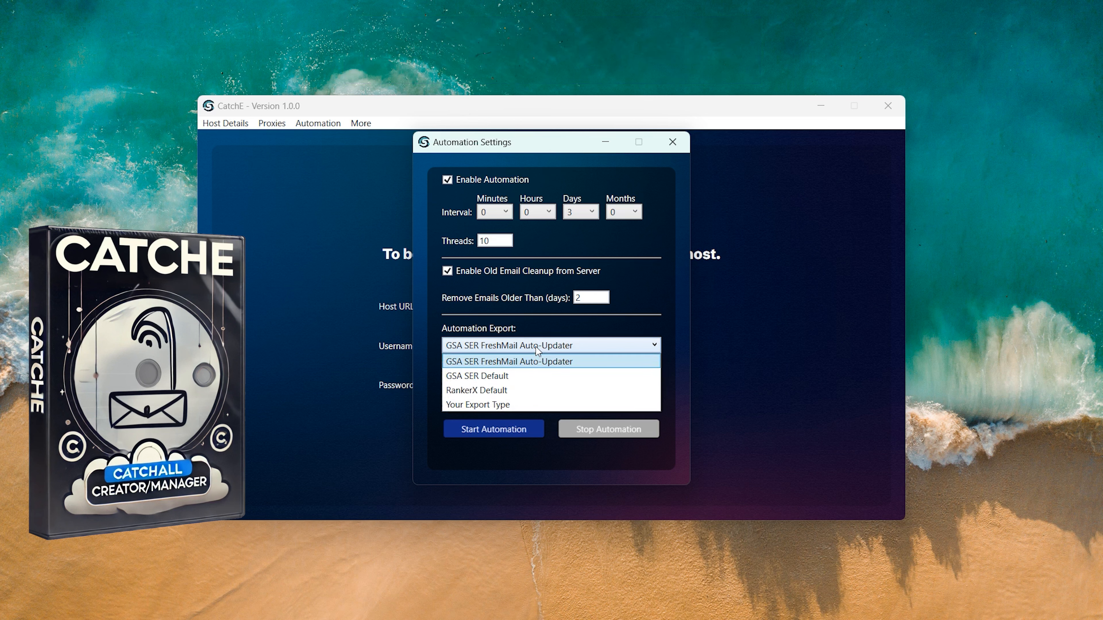
click(536, 361)
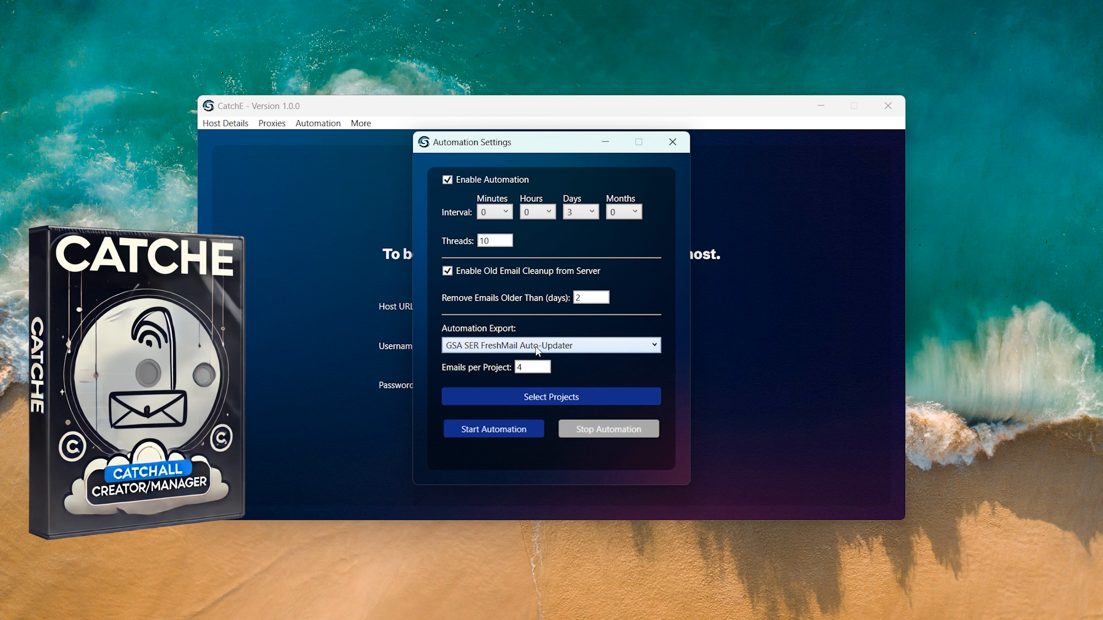
Step: Select and save the artmight.com and asu.edu GSA SER projects for updating
click(536, 398)
click(411, 260)
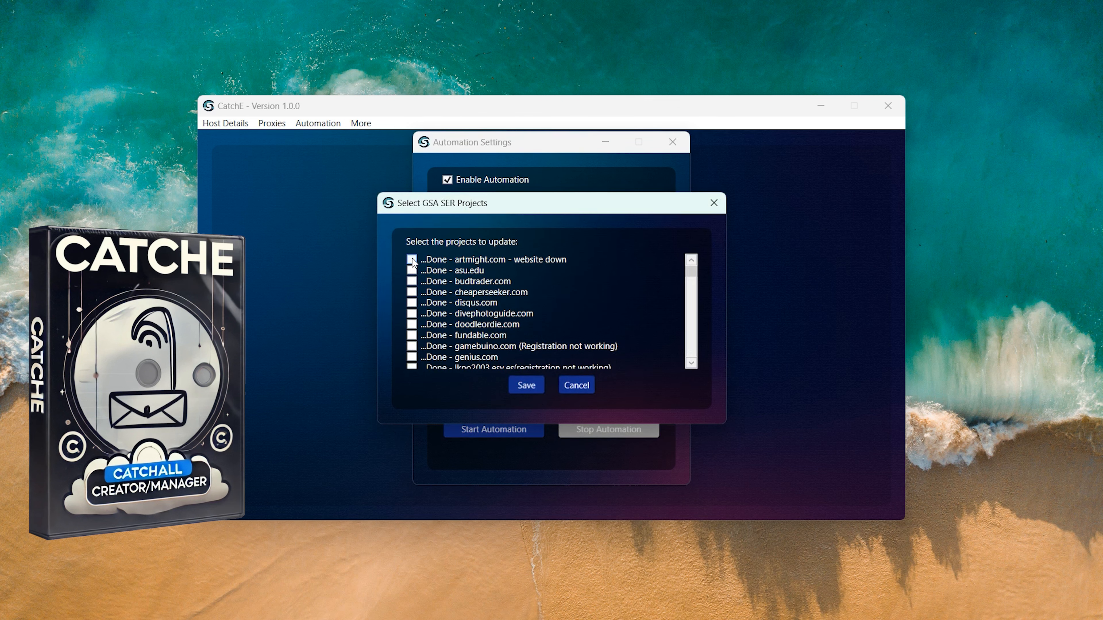
click(412, 271)
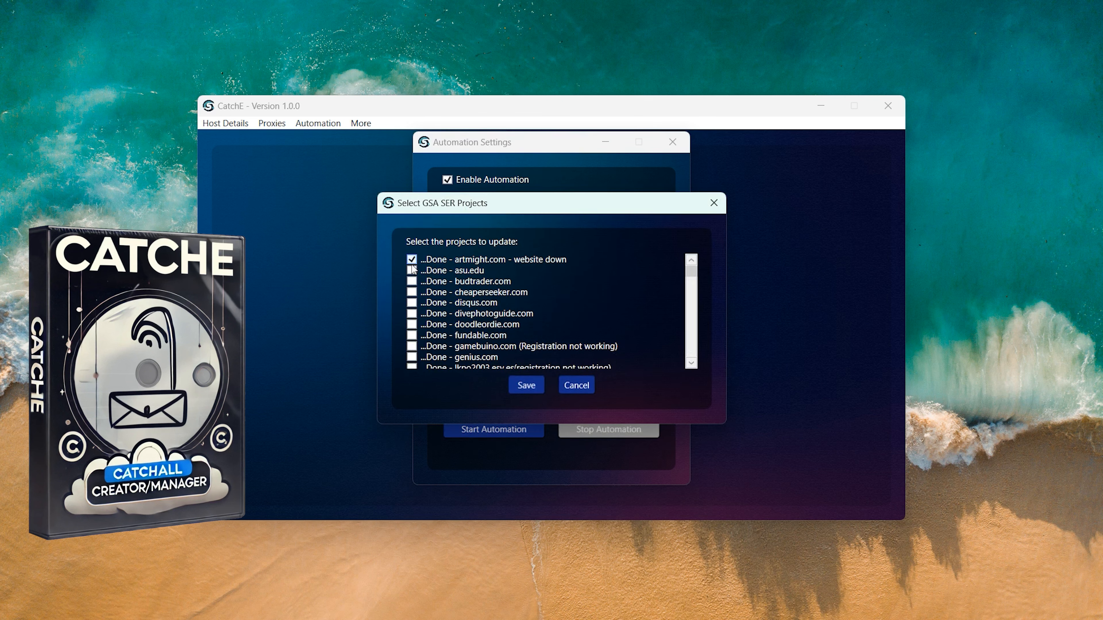
click(524, 386)
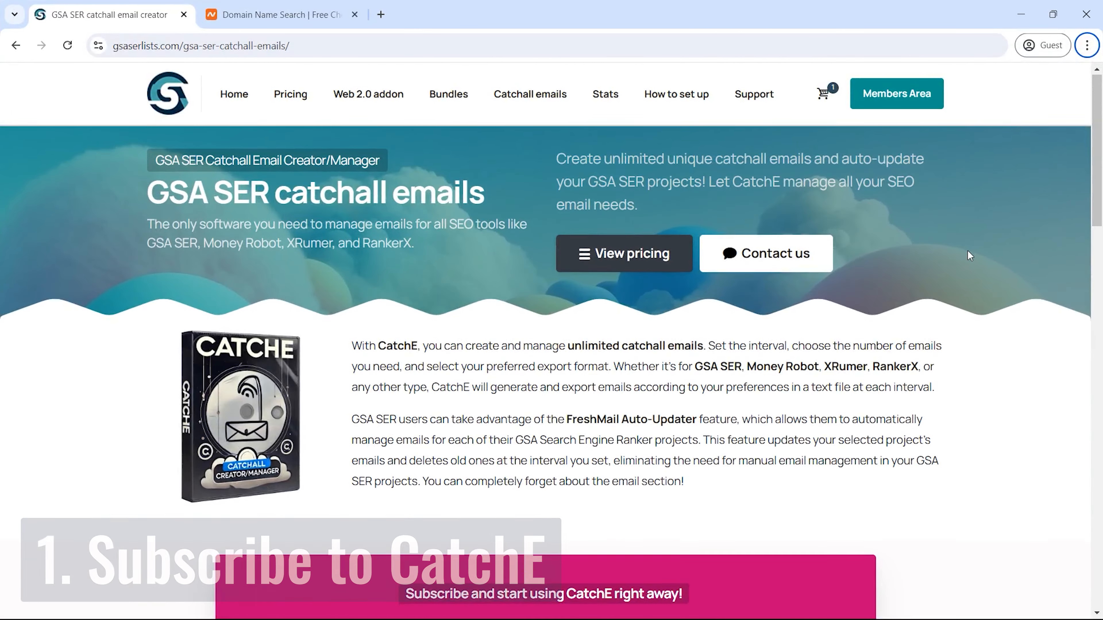
Step: Subscribe to CatchE from its product page and proceed to checkout
scroll(967, 252, down, 20)
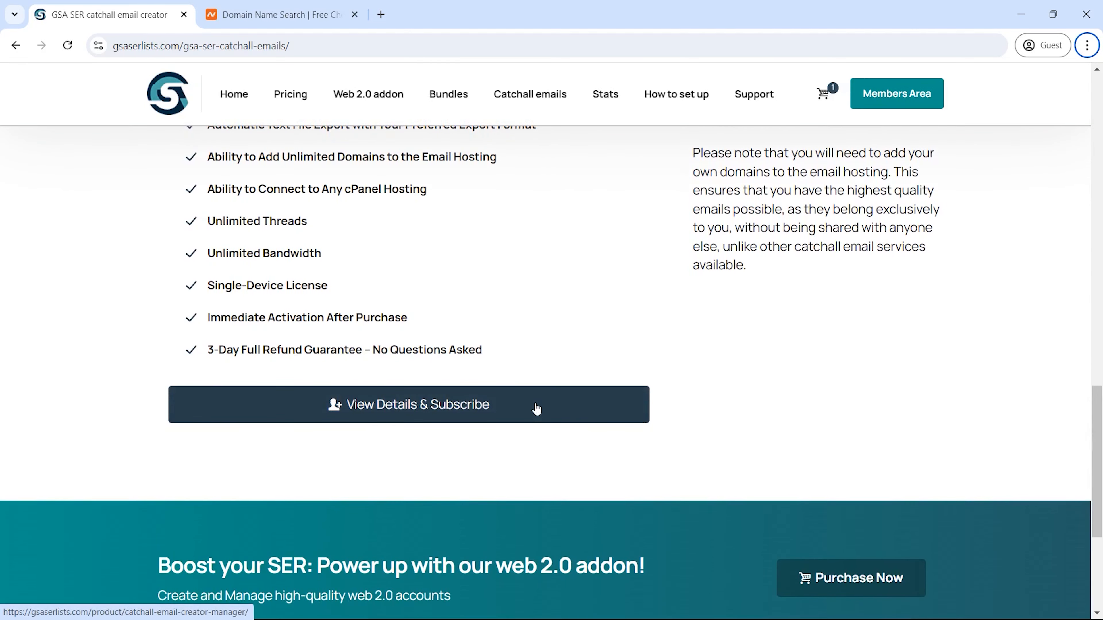
click(537, 409)
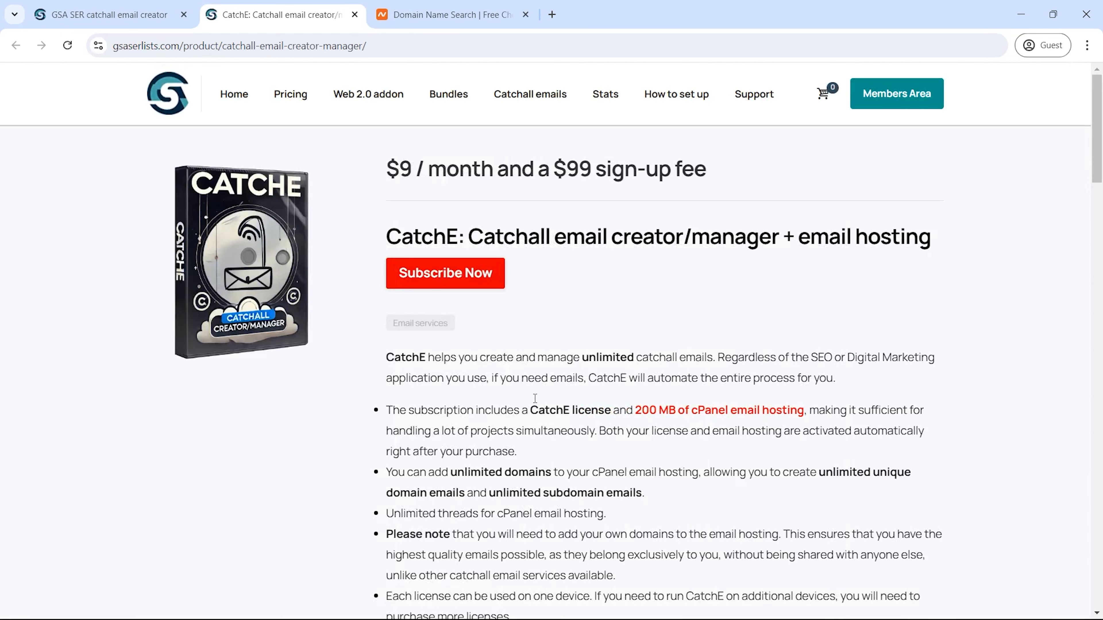
click(440, 281)
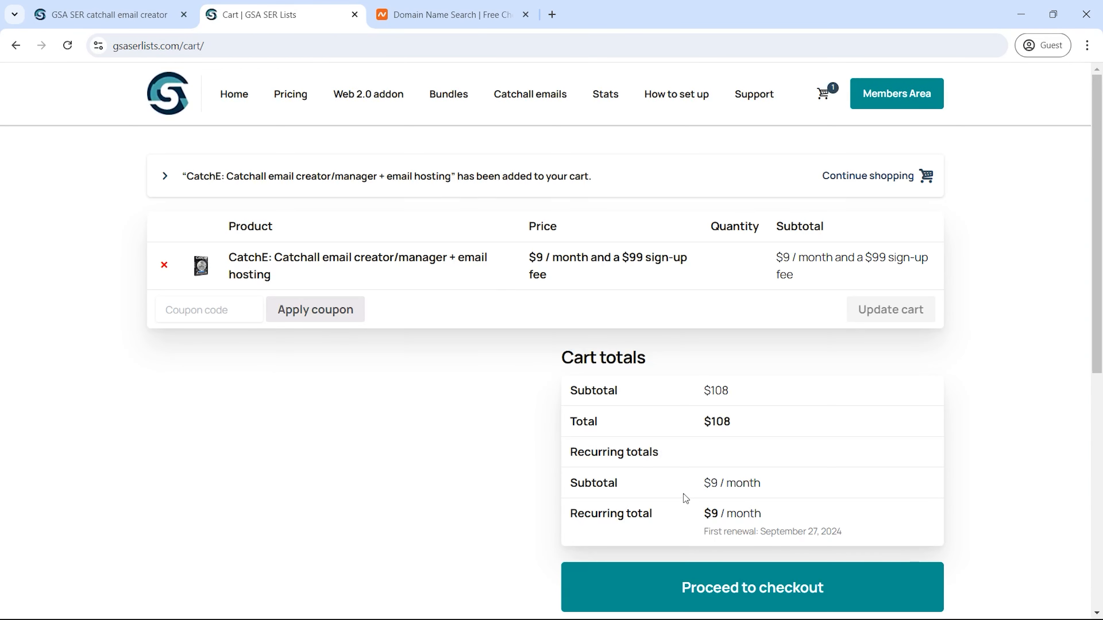
click(729, 585)
Step: Enter the billing first name, last name and e-mail address
scroll(425, 317, down, 2)
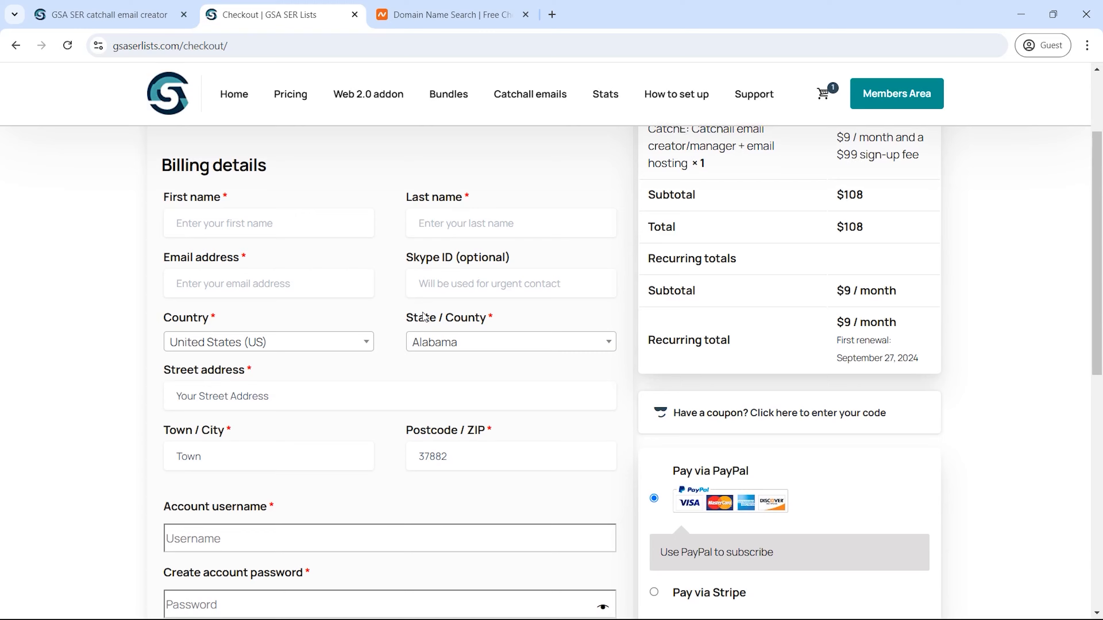
click(312, 206)
text(Jon)
key(Tab)
text(Doe)
key(Tab)
text(youremailadderss@gmail.com)
Step: Fill in the checkout account username and password, then select the cPanel domain URL field
scroll(384, 323, down, 1)
scroll(384, 322, down, 3)
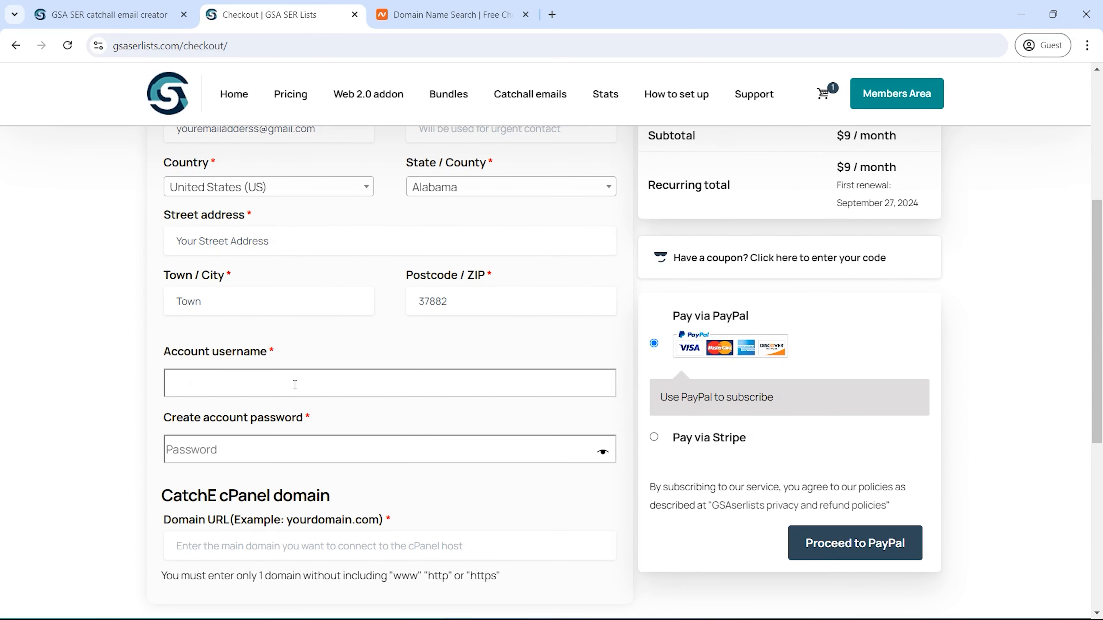
click(293, 385)
text(johndoe1)
click(273, 448)
text(*****************)
scroll(273, 448, down, 2)
click(359, 502)
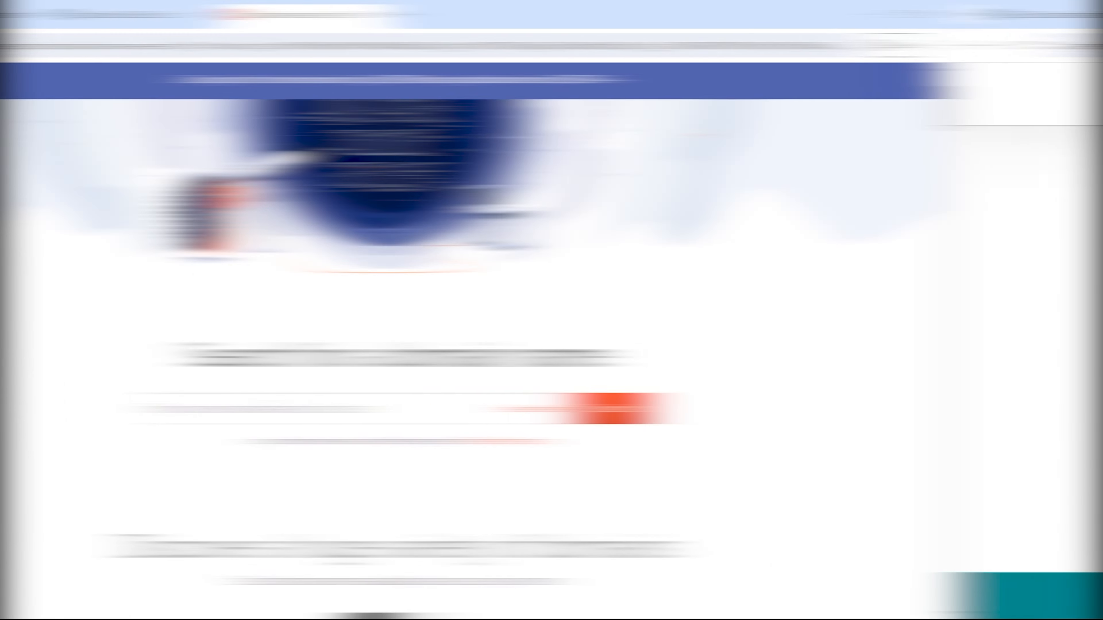
Step: Search 'catche' and take catche.store through cart and checkout to a confirmed order
text(catche)
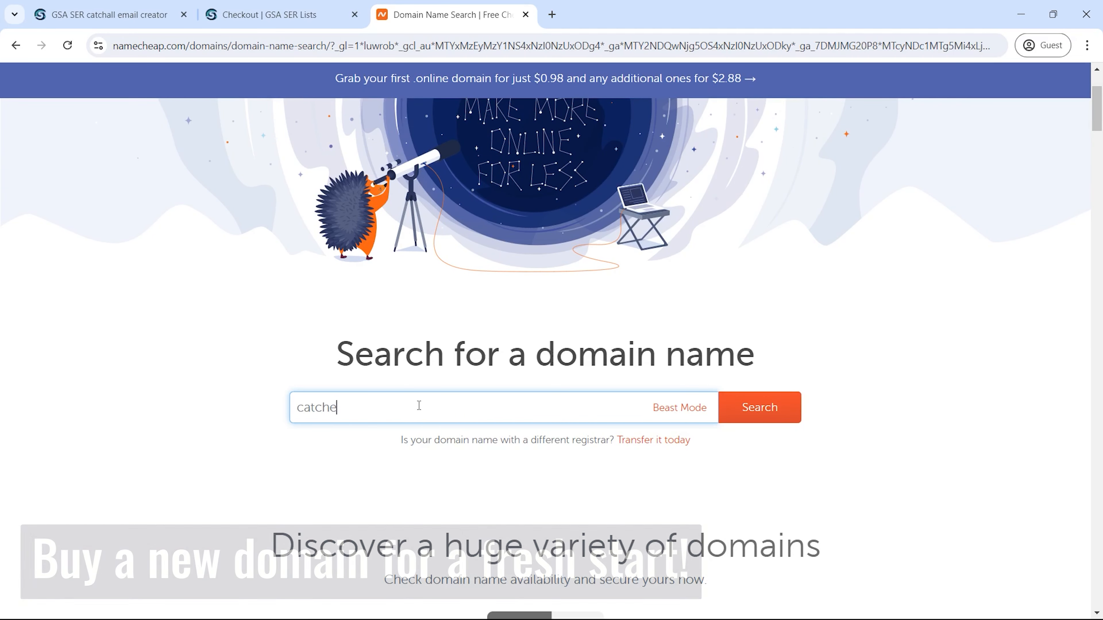
key(Return)
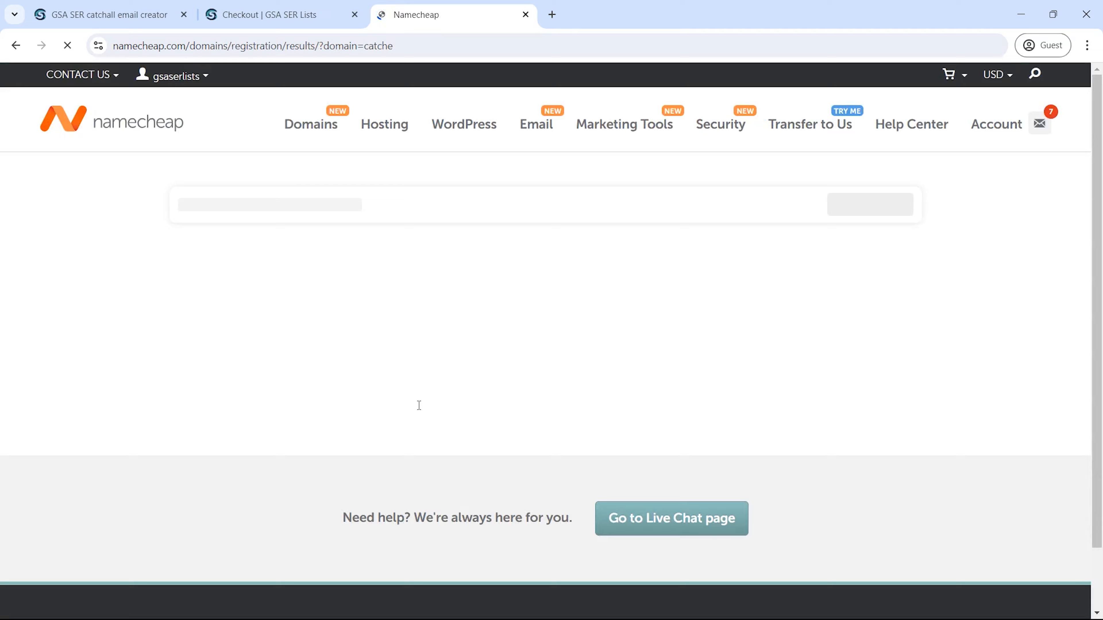
scroll(500, 371, down, 5)
scroll(500, 374, down, 6)
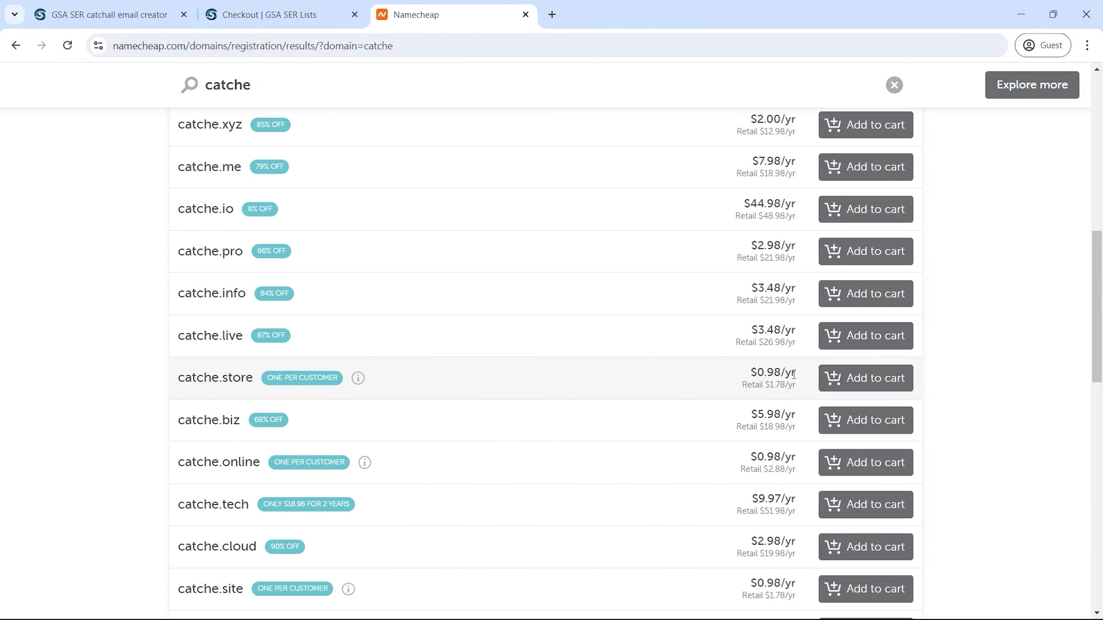
click(827, 377)
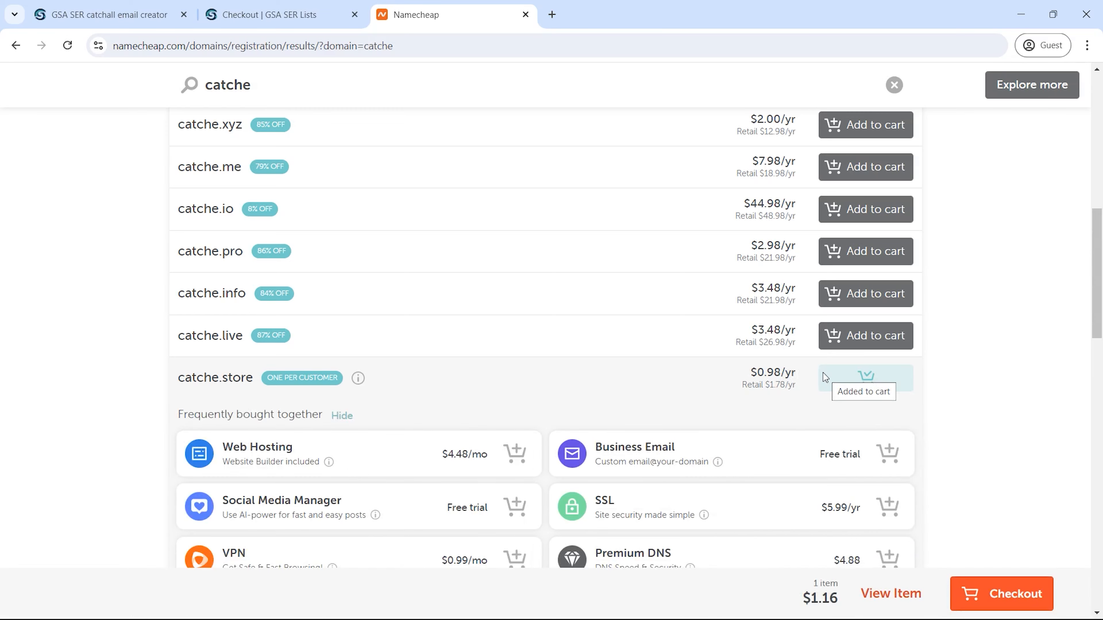
click(999, 600)
click(843, 278)
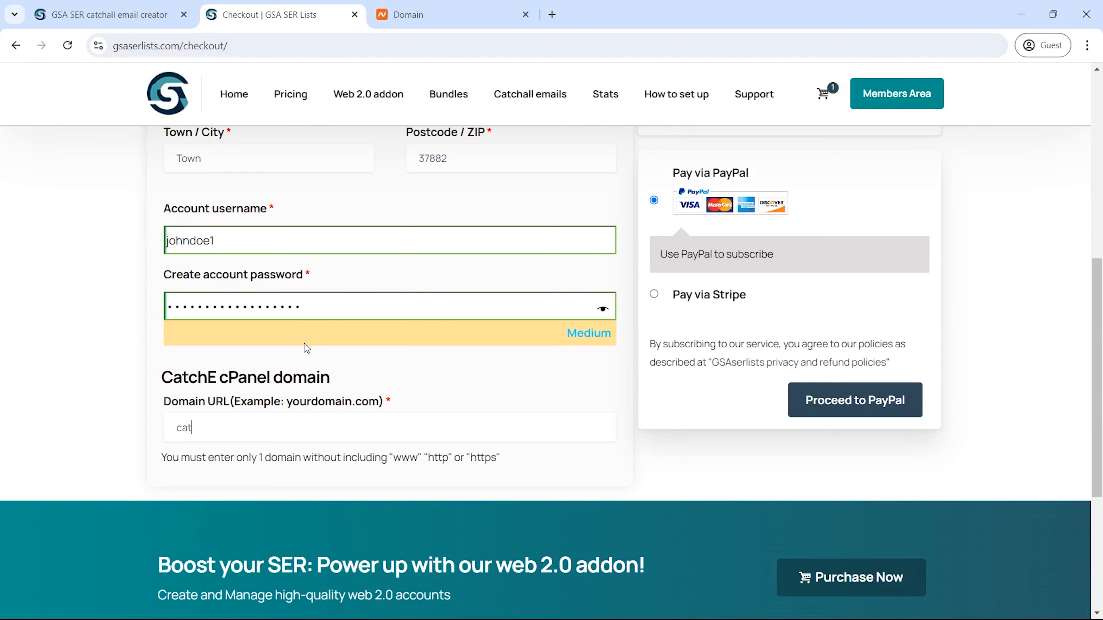
Step: Submit catche.store as the cPanel domain, log in, and open CatchE Email Hosting Details
text(che)
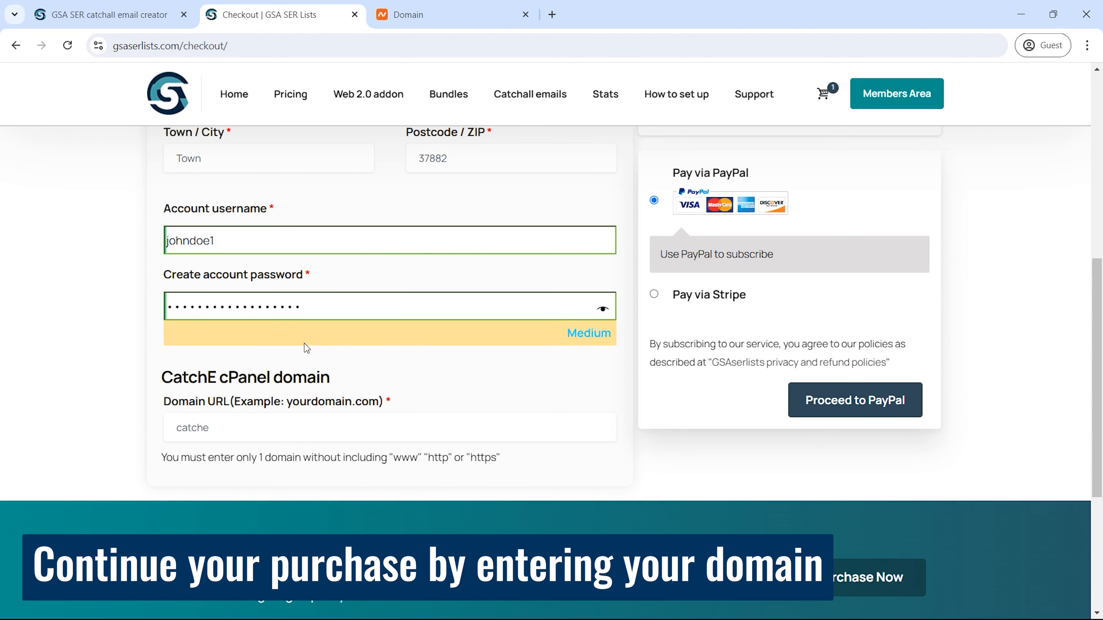
text(.store)
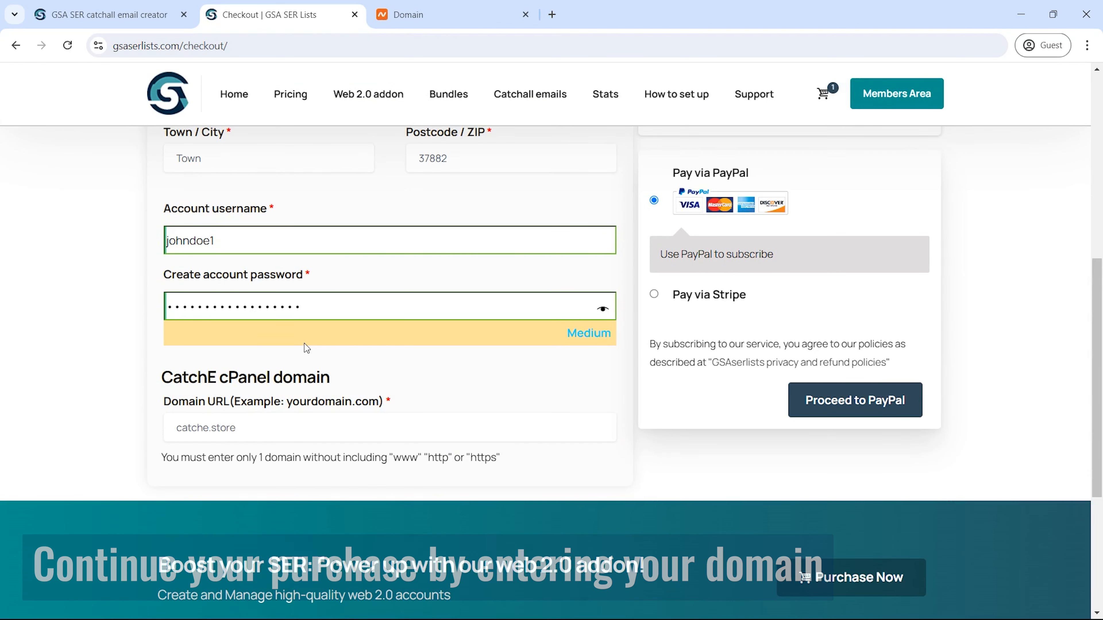
click(442, 363)
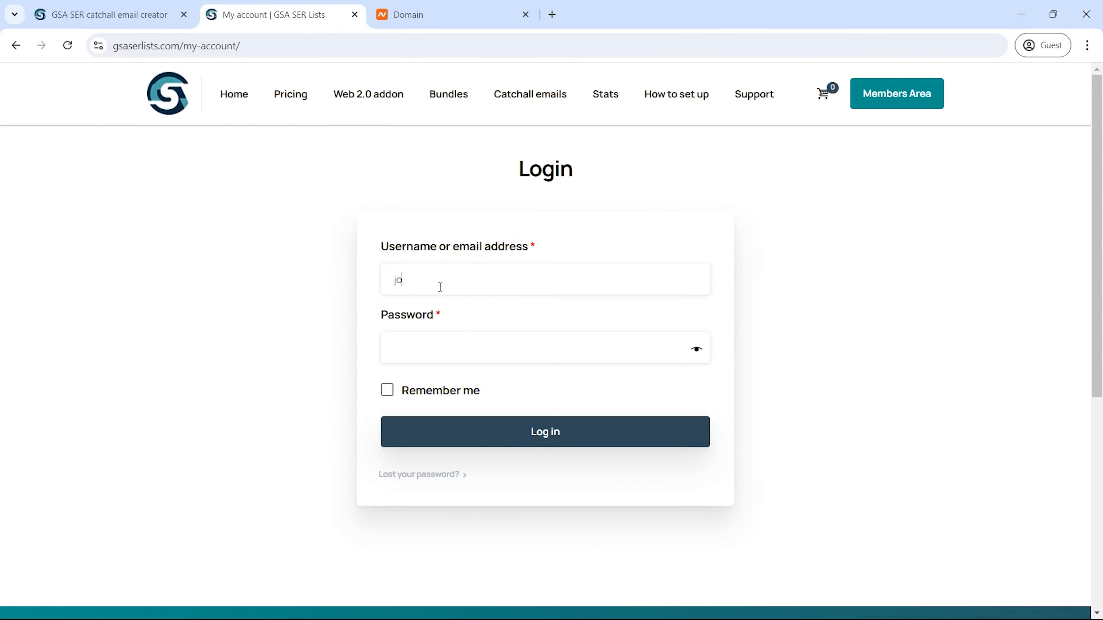
text(hndoe1)
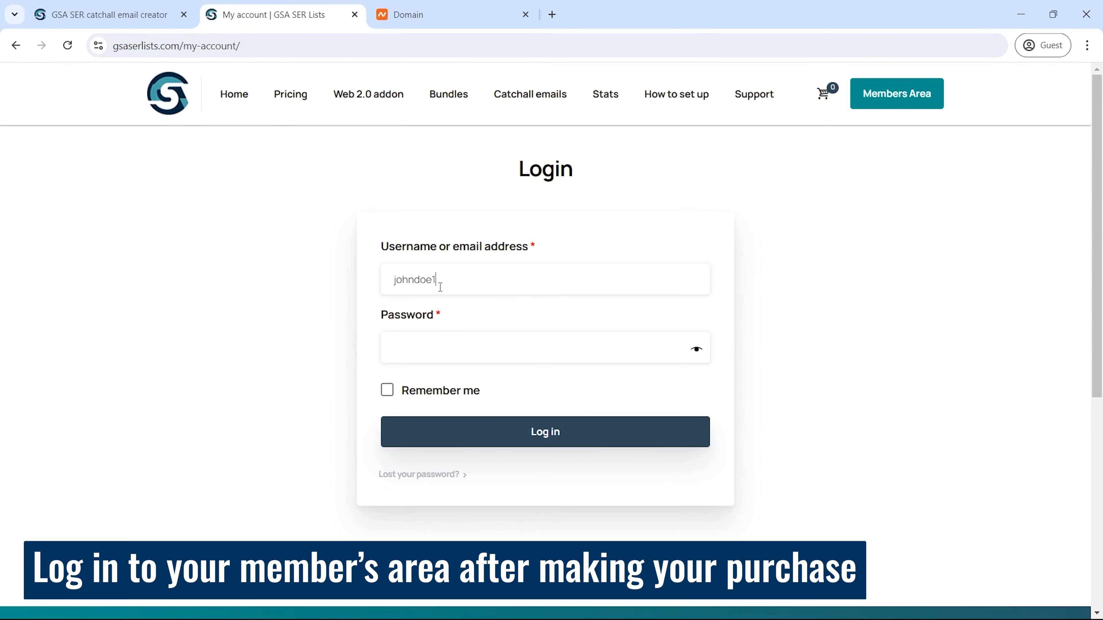
key(Tab)
key(ctrl+v)
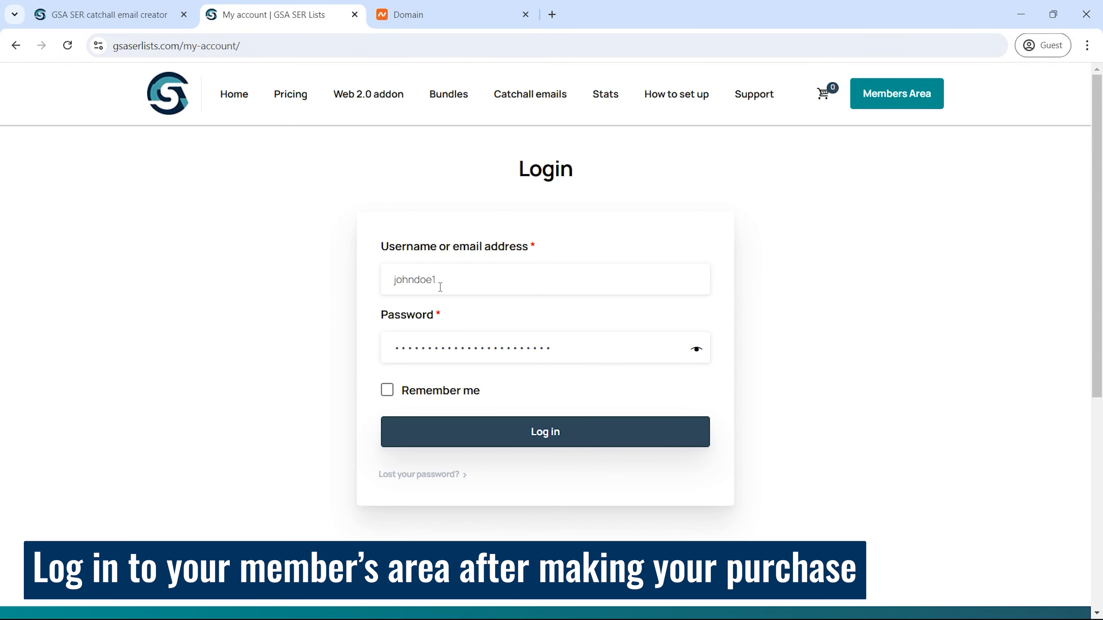
click(527, 434)
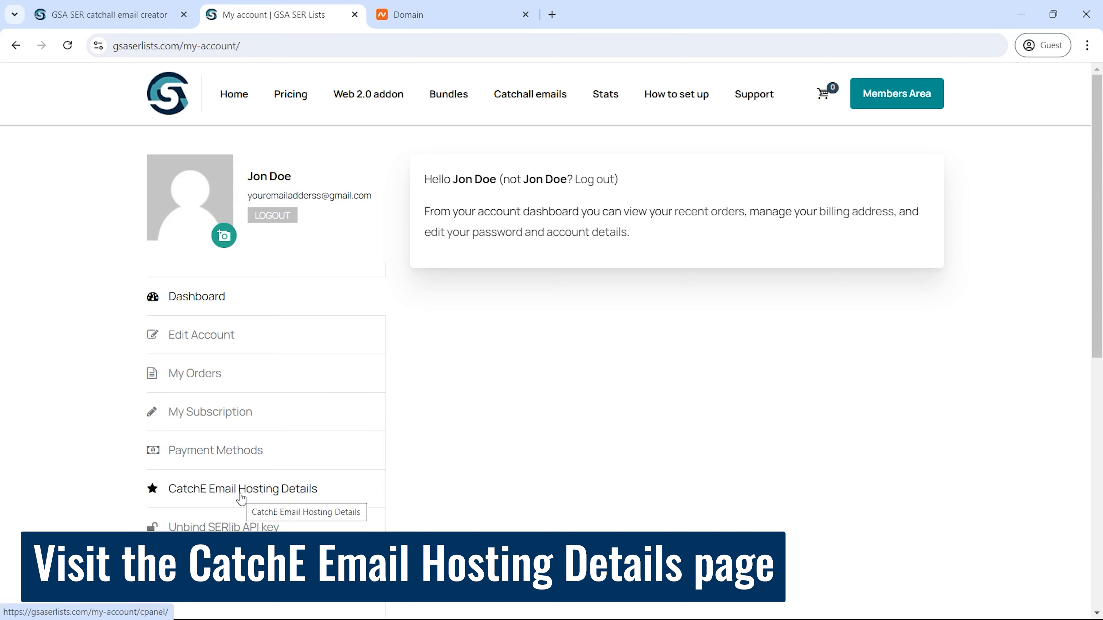
click(241, 495)
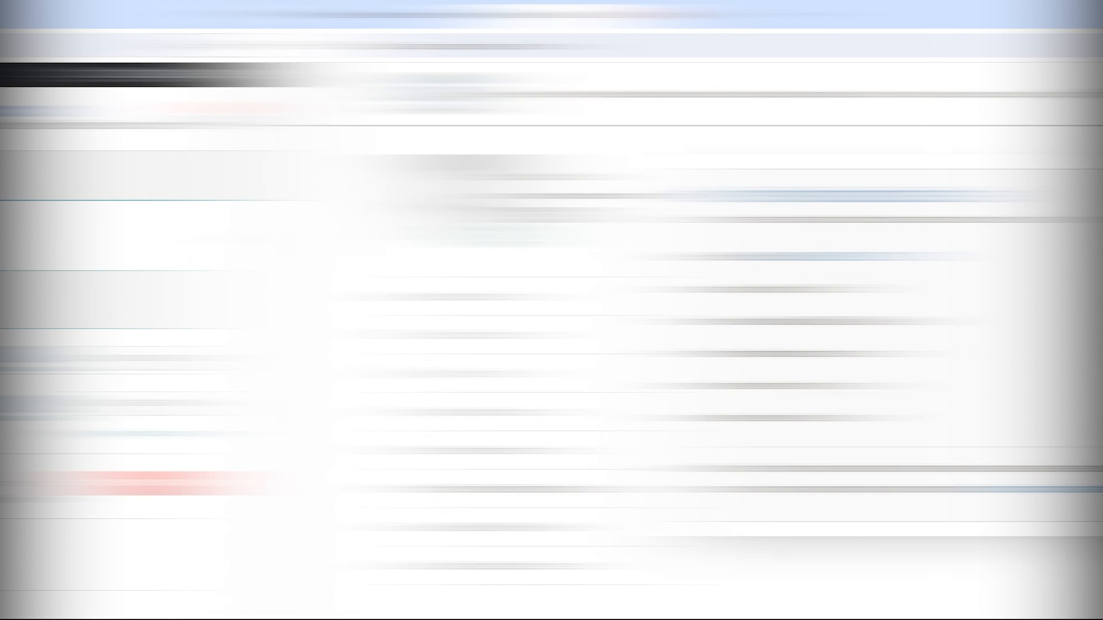
Step: Switch catche.store to Custom DNS with ns1.nex4.ir and ns2.nex4.ir and save
scroll(1063, 231, down, 4)
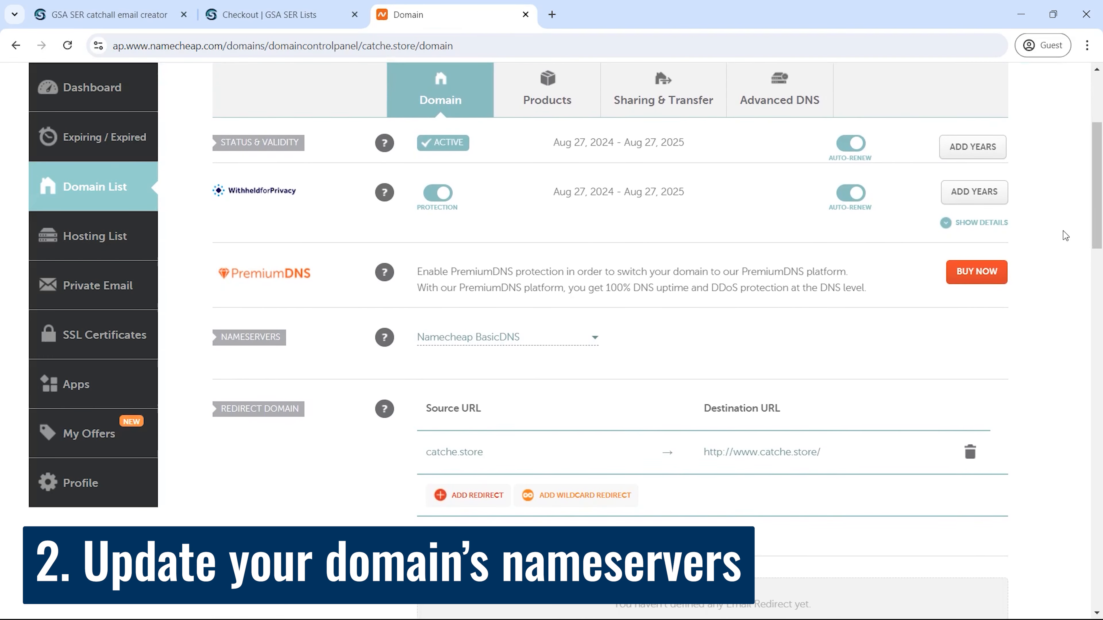
click(490, 336)
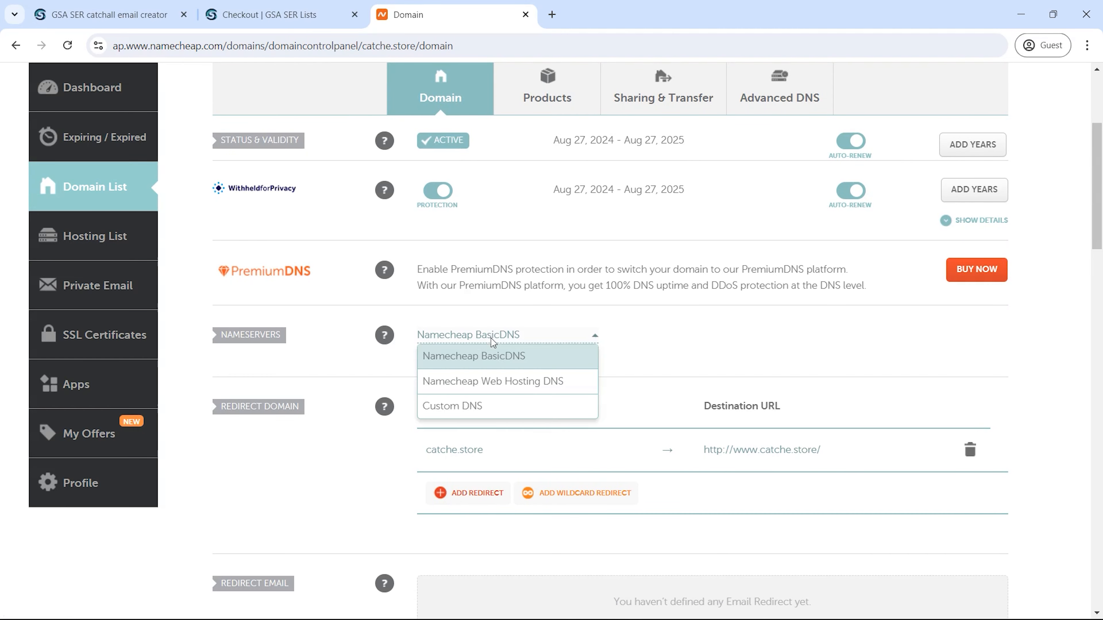
click(498, 407)
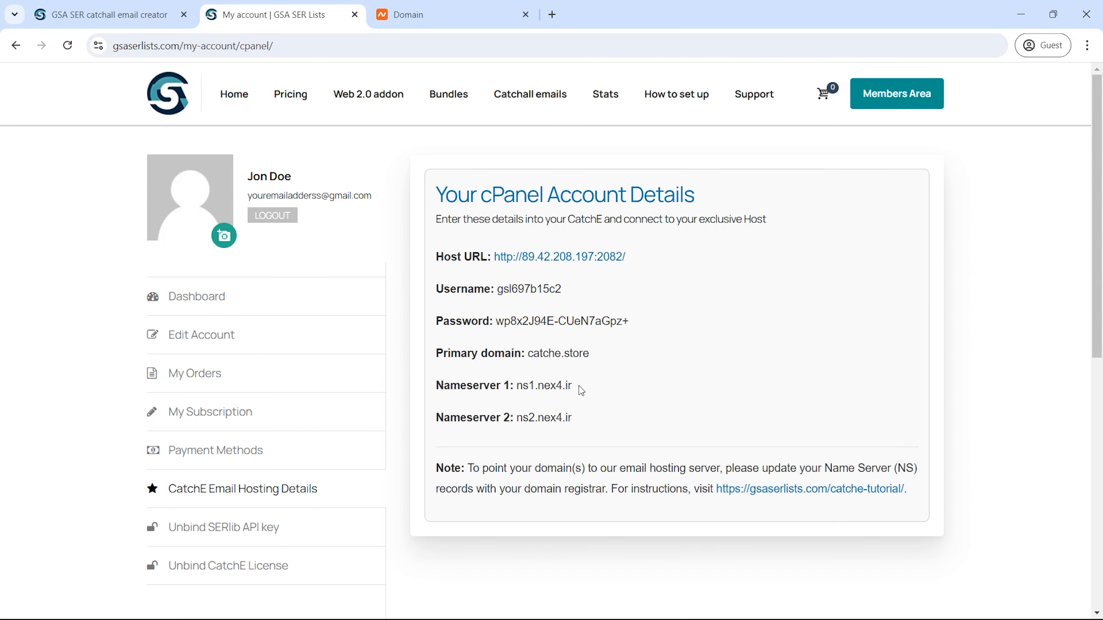
drag(571, 386, 514, 387)
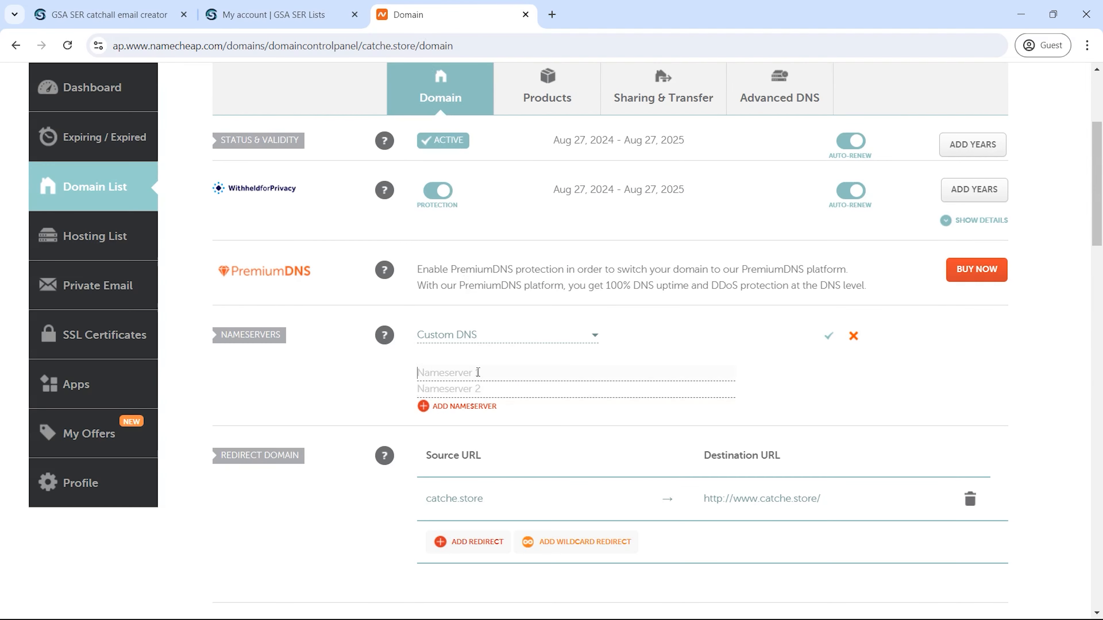
text(ns1.nex4.ir)
drag(572, 418, 517, 417)
key(ctrl+c)
click(516, 390)
key(ctrl+v)
click(827, 337)
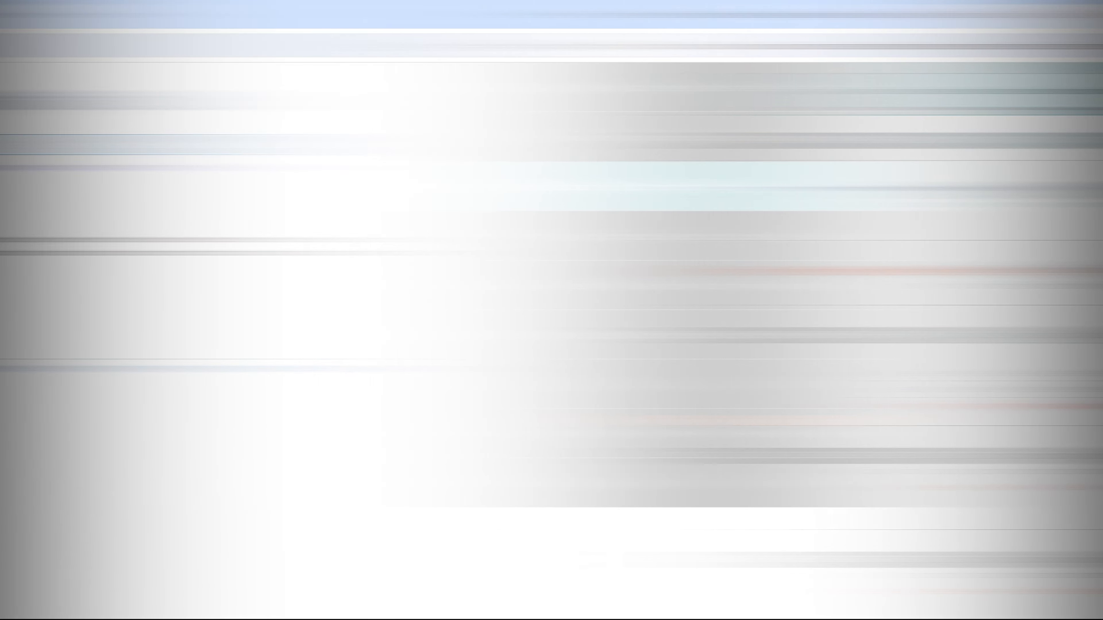
Step: Run an intoDNS report for catche.store
text(catche.store)
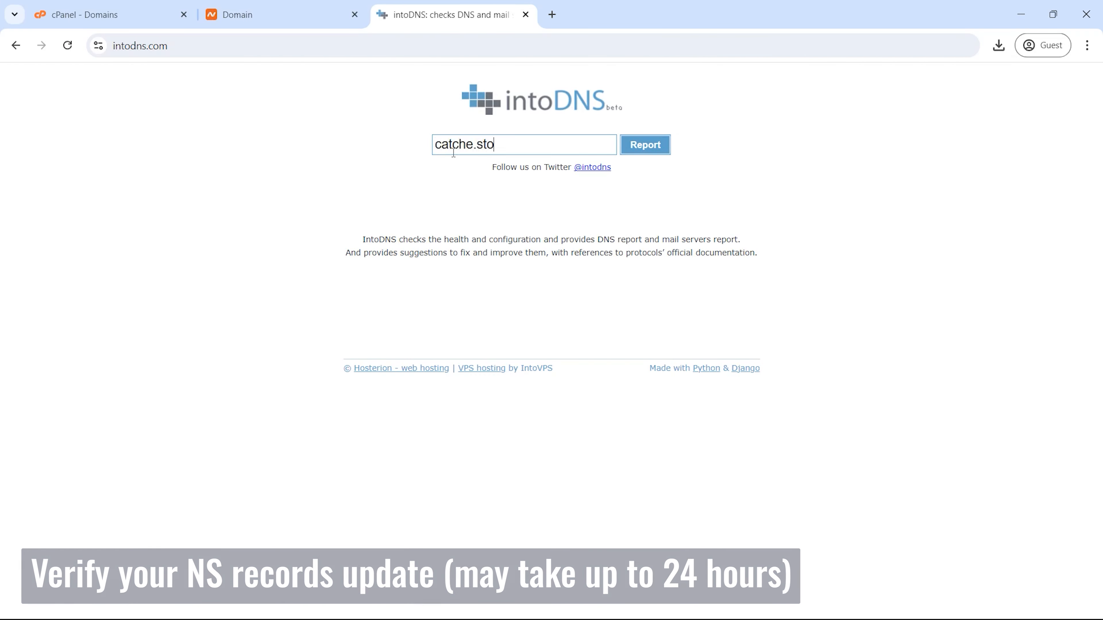
click(636, 148)
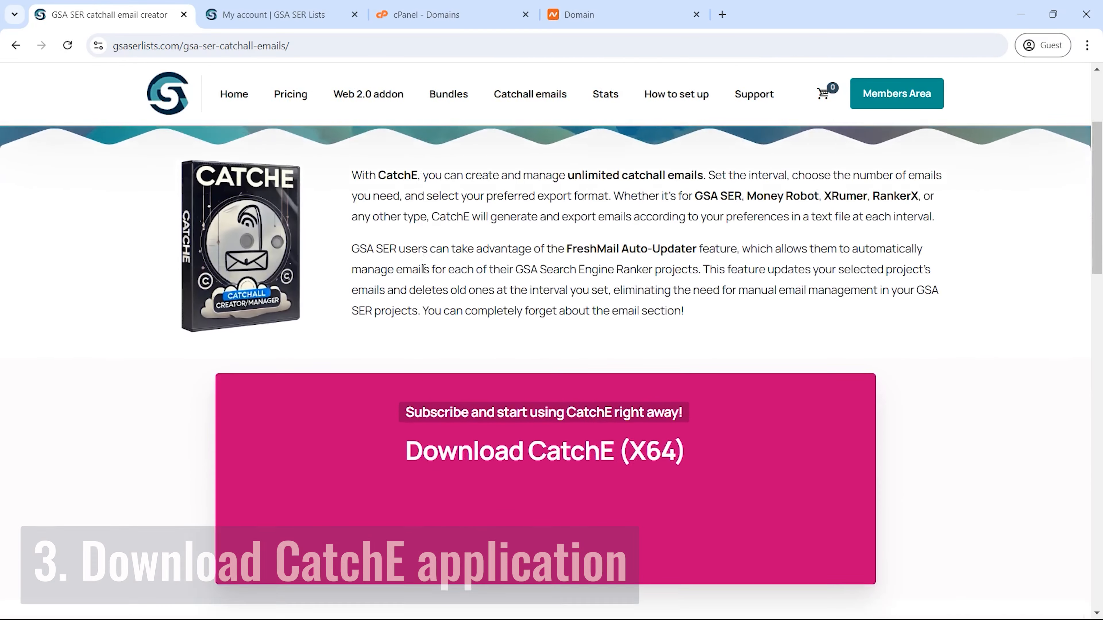
scroll(438, 293, down, 1)
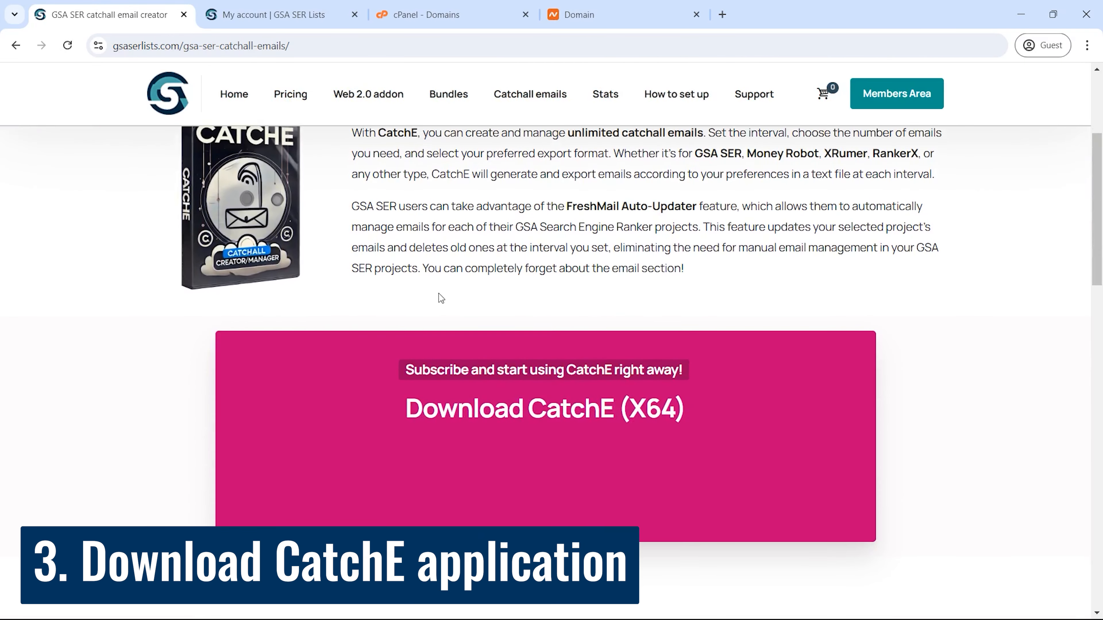
Step: Download CatchEsetup.zip to Downloads and open the archive
click(584, 491)
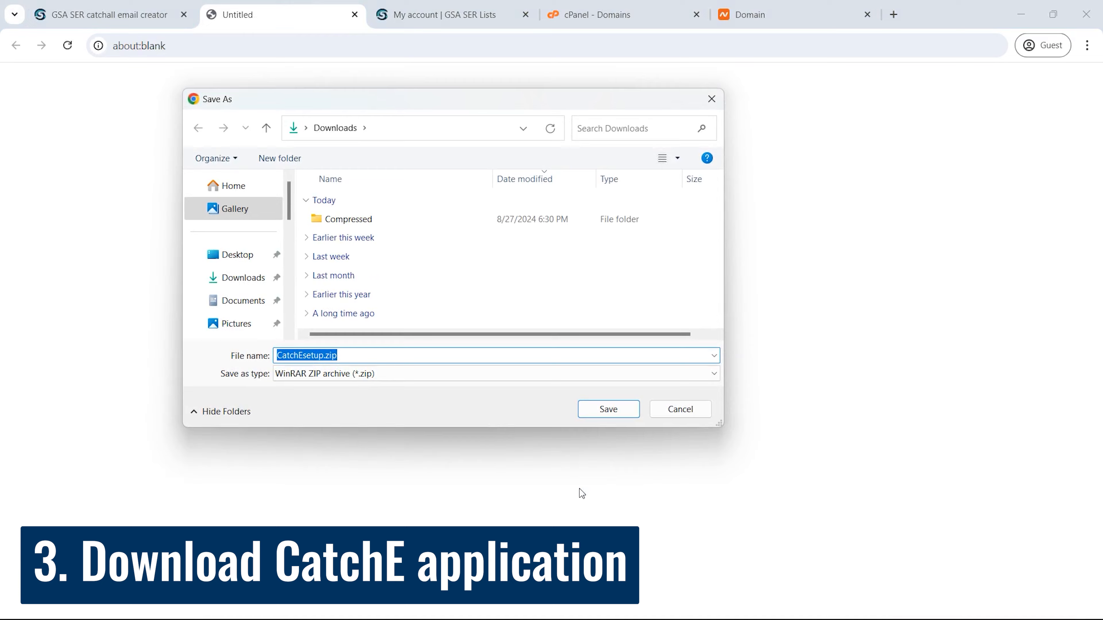
click(589, 413)
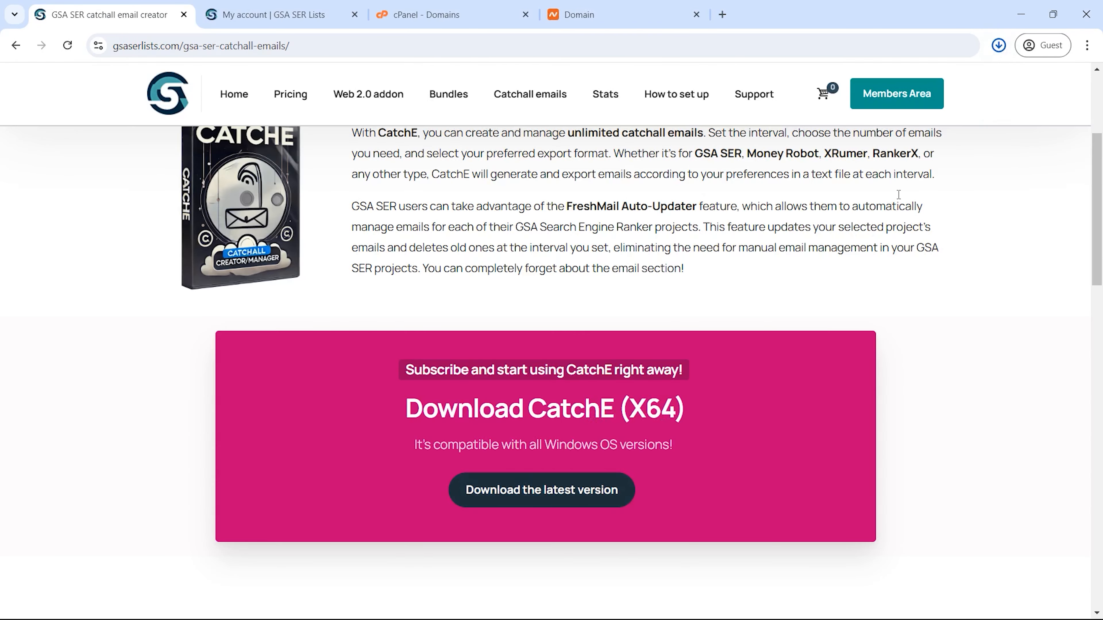
click(891, 153)
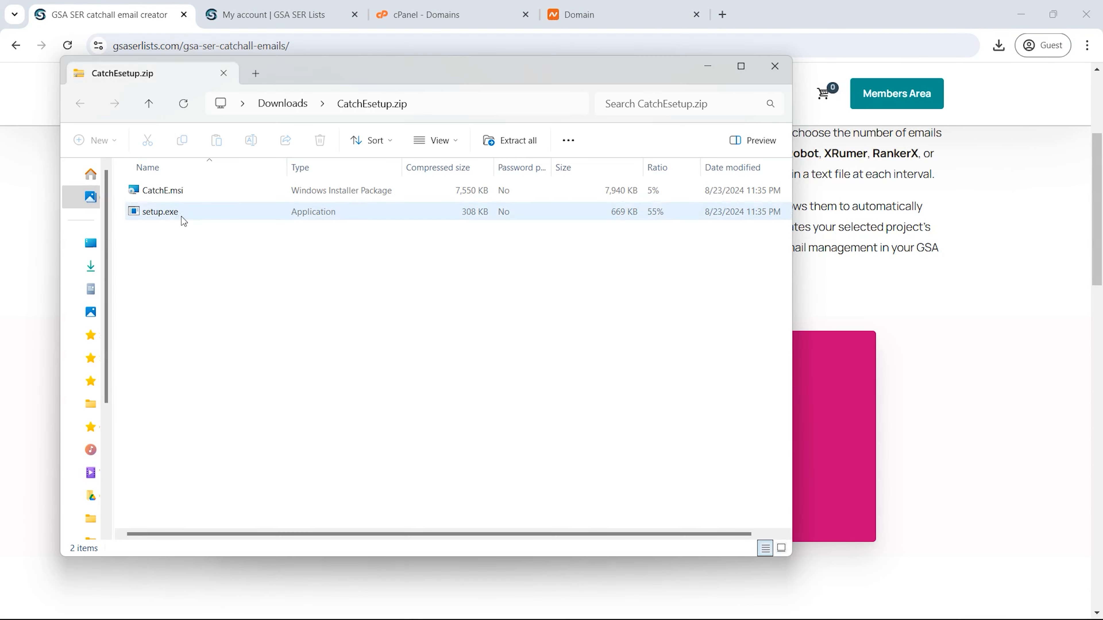
Step: Run setup.exe despite the SmartScreen warning and install CatchE with default settings
double_click(184, 221)
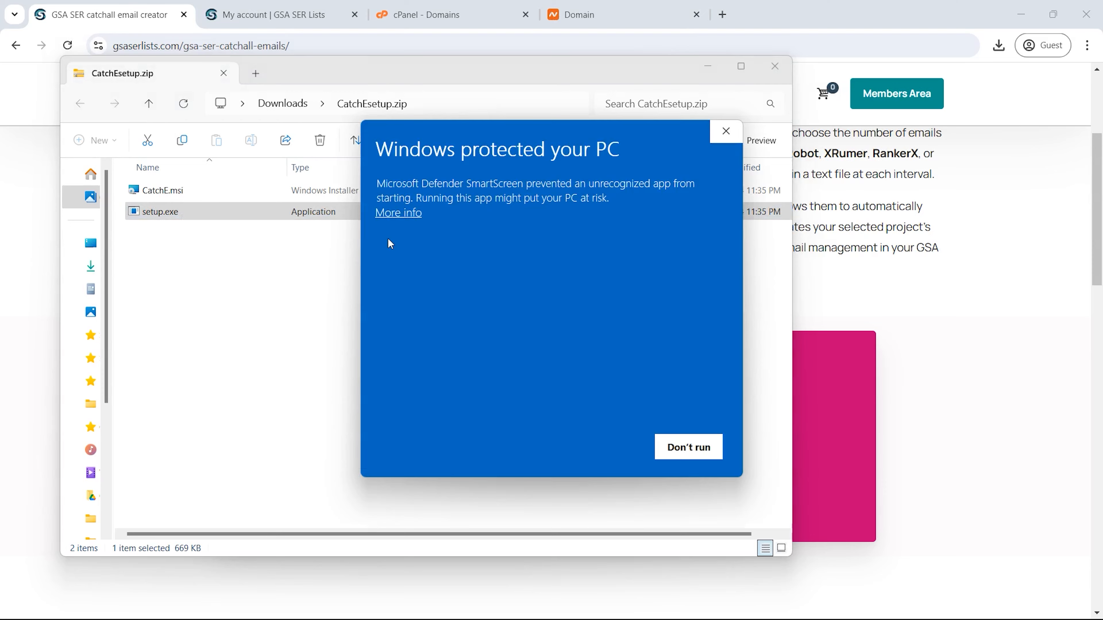
click(393, 214)
click(595, 452)
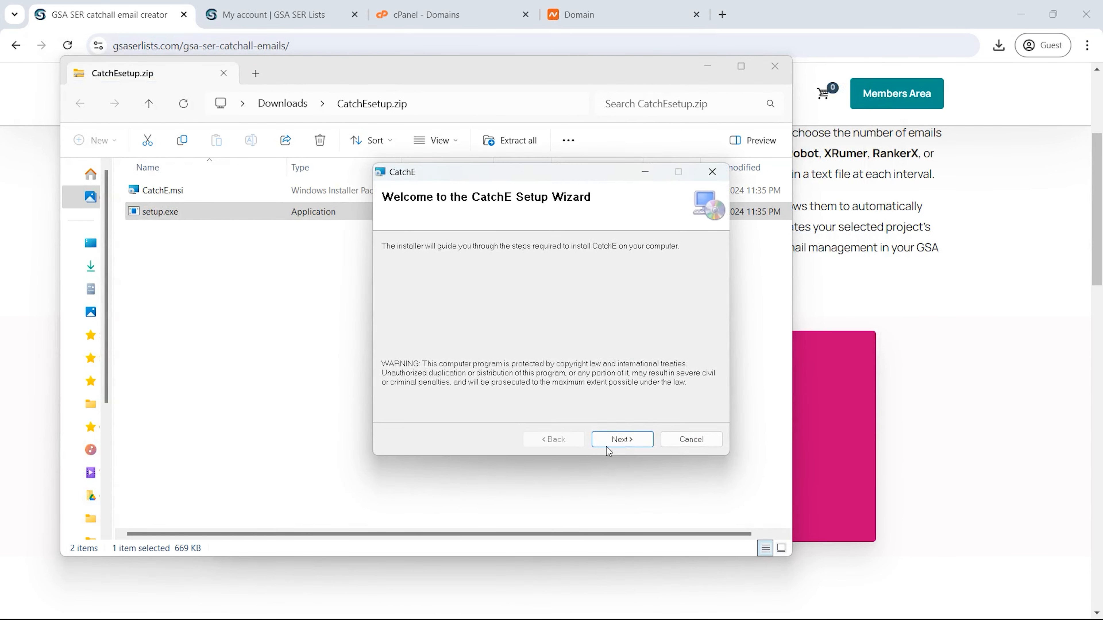
click(609, 449)
click(619, 439)
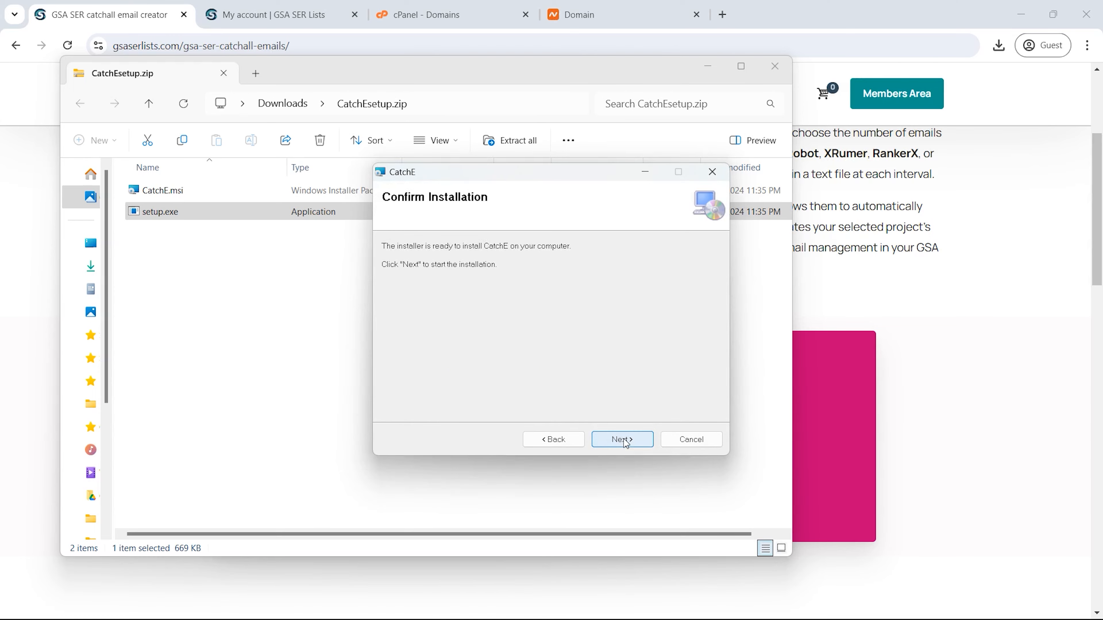
click(625, 441)
click(623, 439)
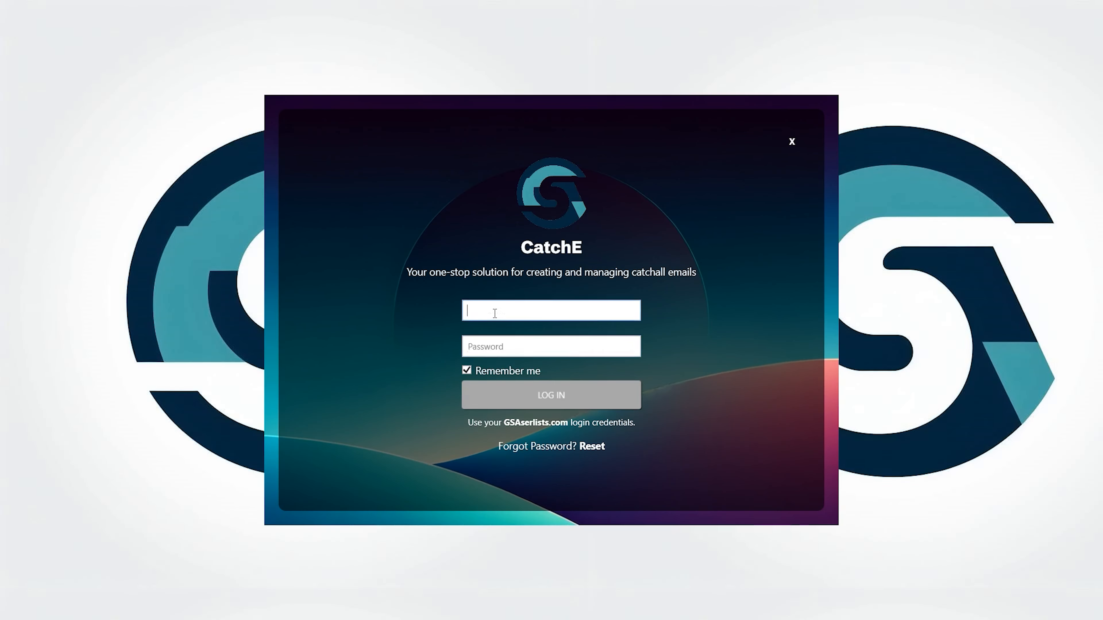
Step: Log in to CatchE with the GSAserlists username and pasted account password
text(johndoe1)
key(Tab)
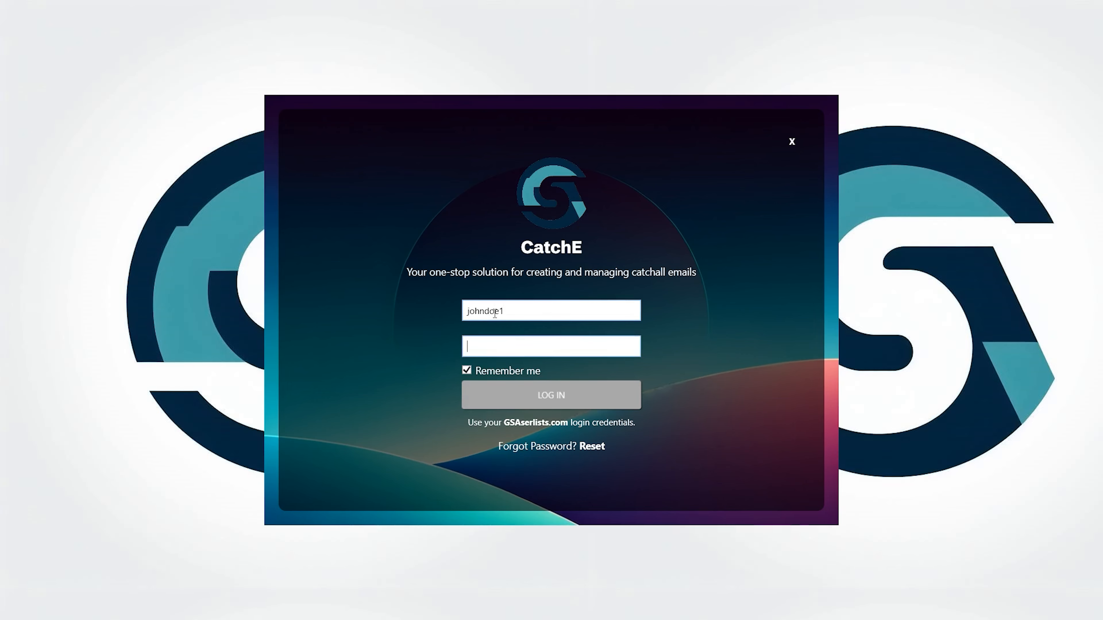
key(ctrl+v)
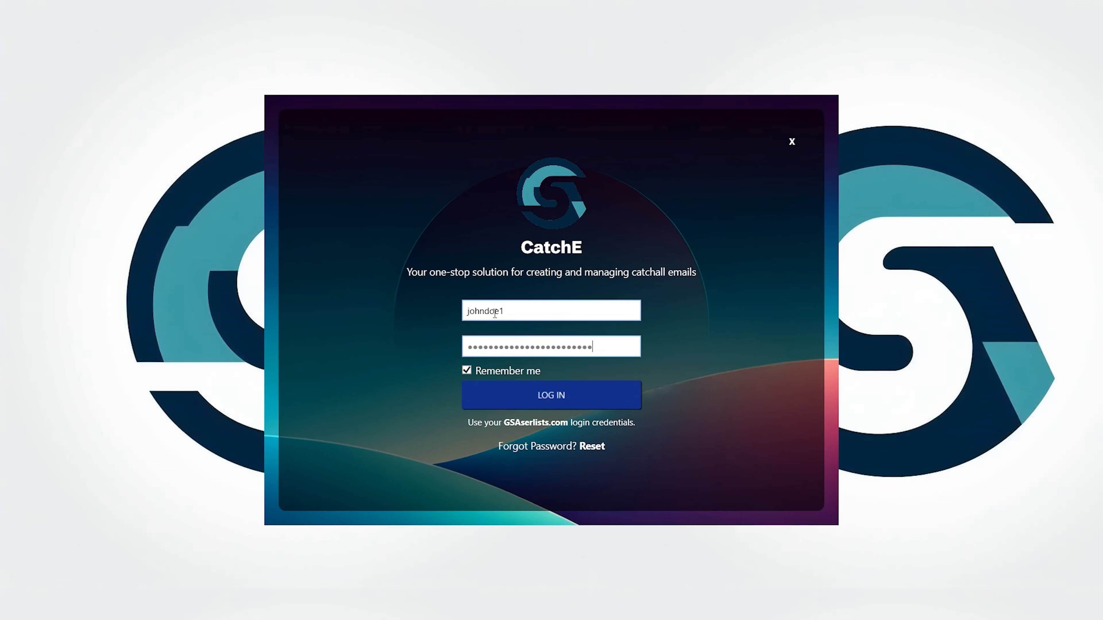
click(540, 396)
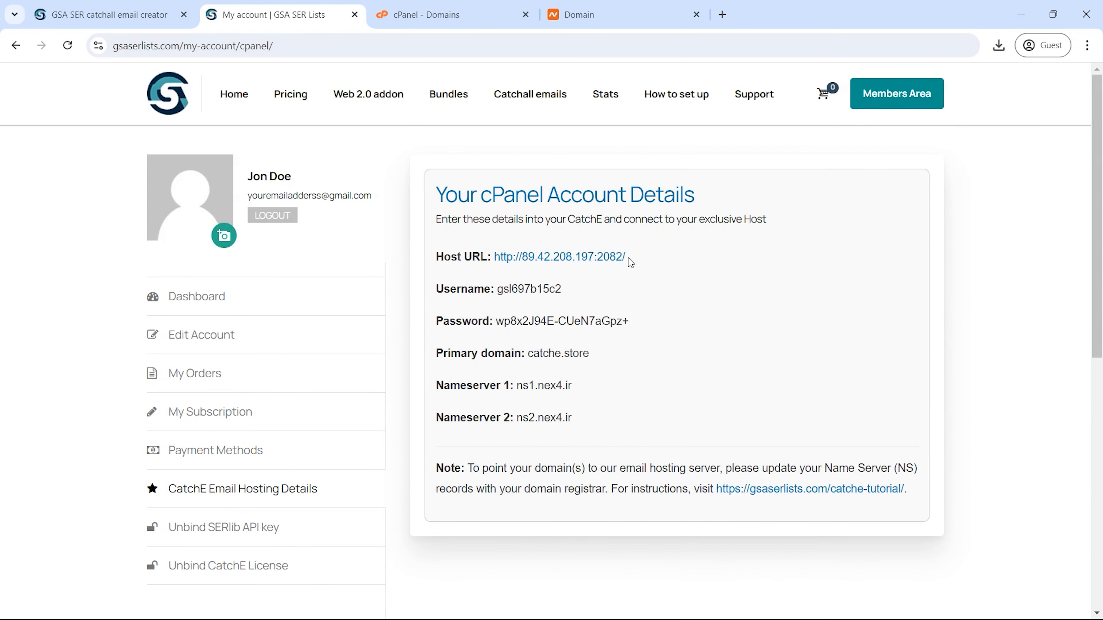
drag(626, 257, 495, 253)
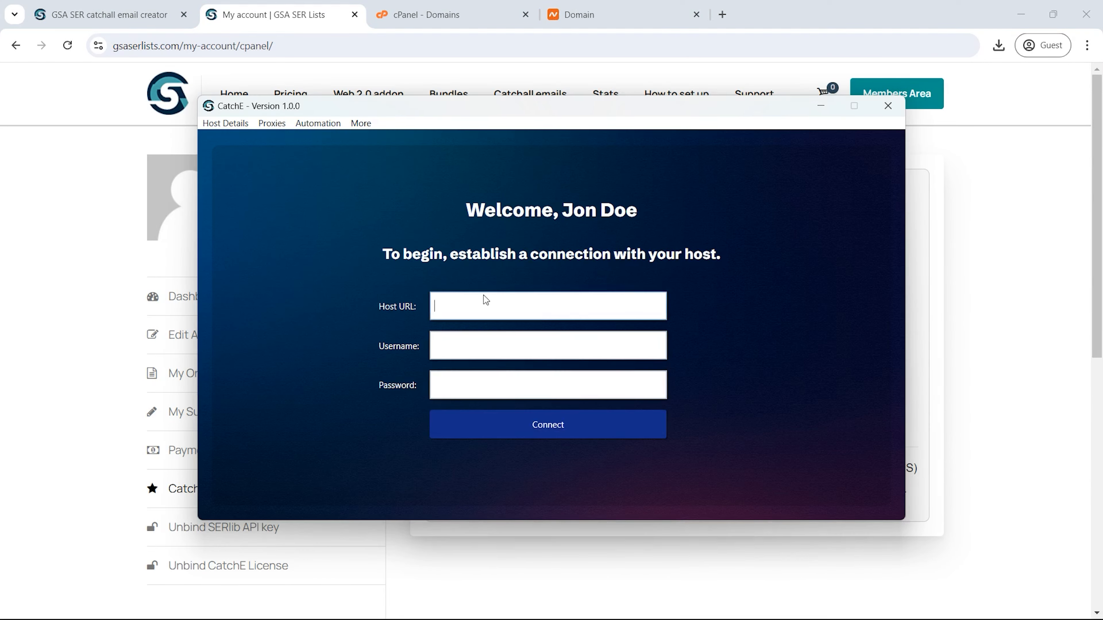
text(http://89.42.208.197:2082/)
double_click(499, 290)
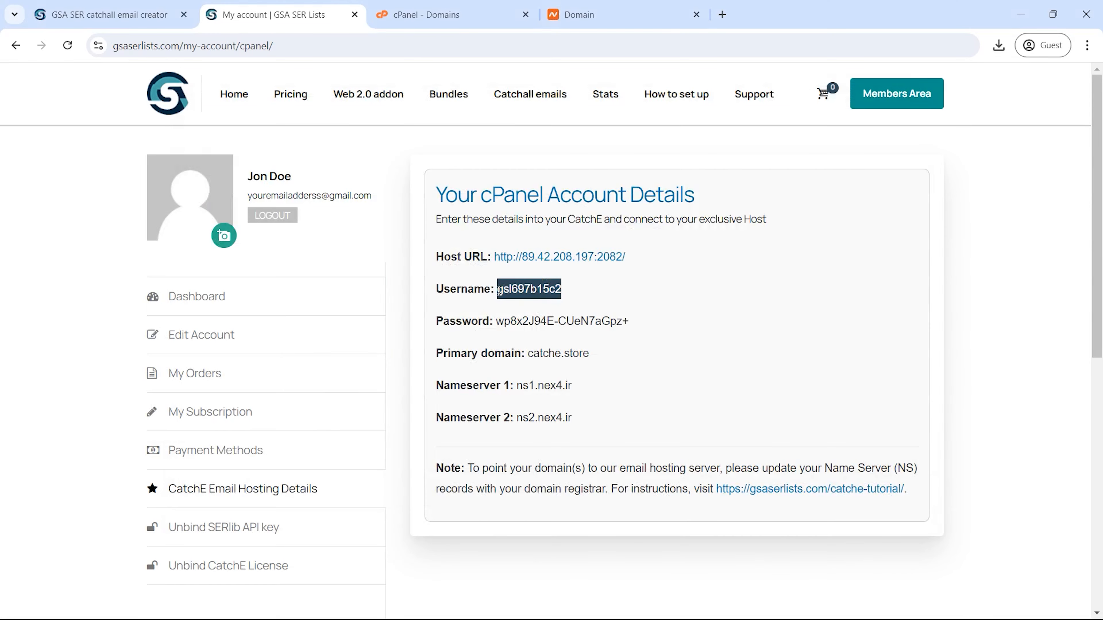
key(ctrl+v)
drag(629, 321, 495, 321)
key(ctrl+v)
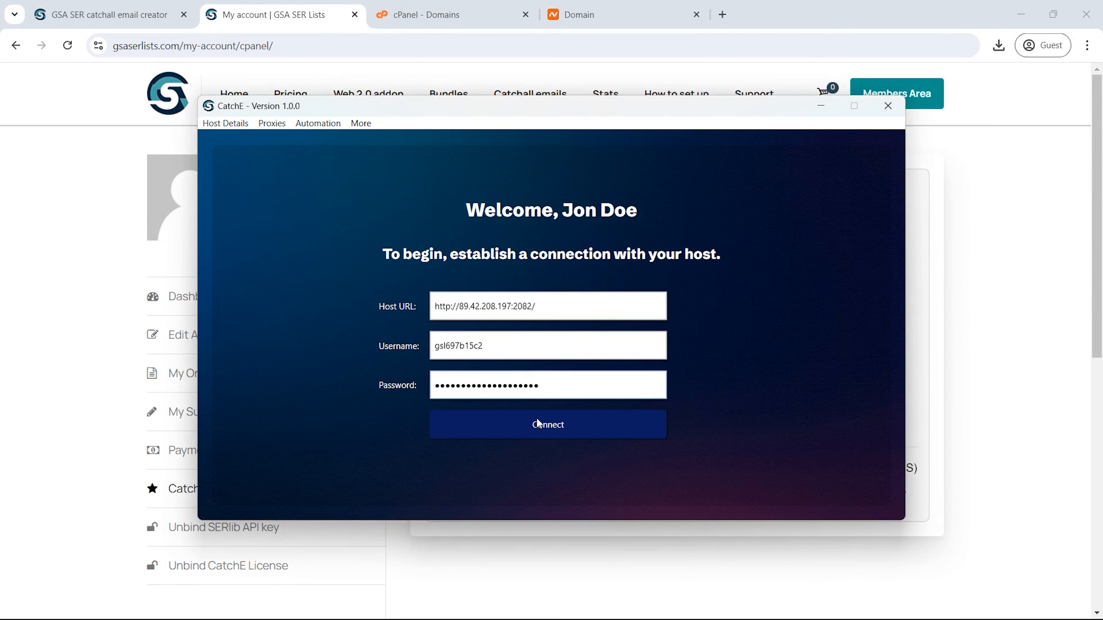
click(549, 430)
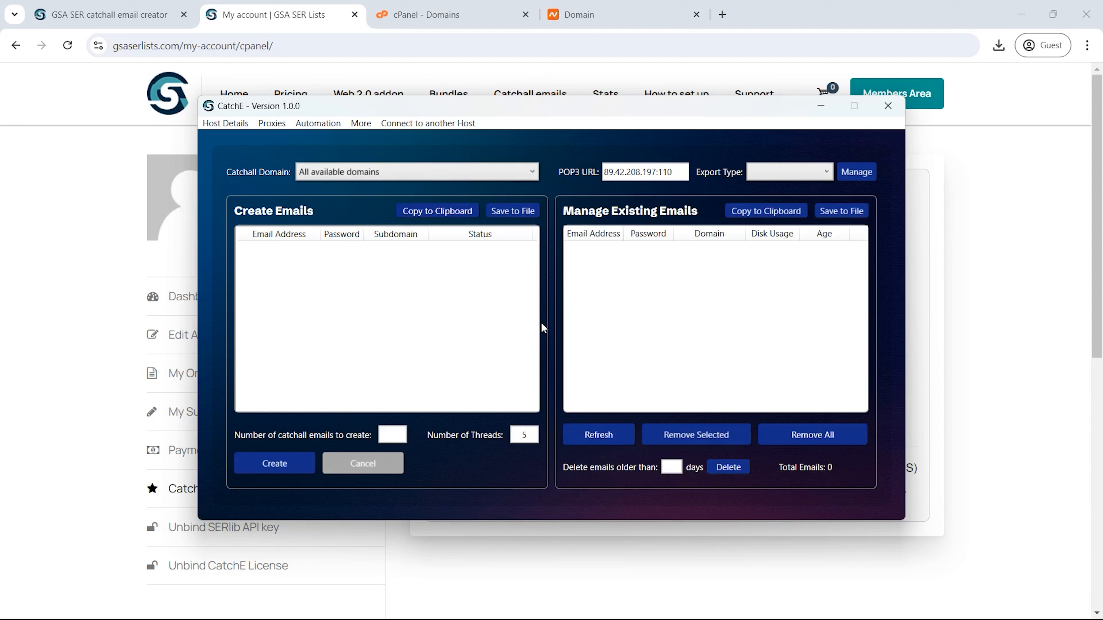
click(388, 176)
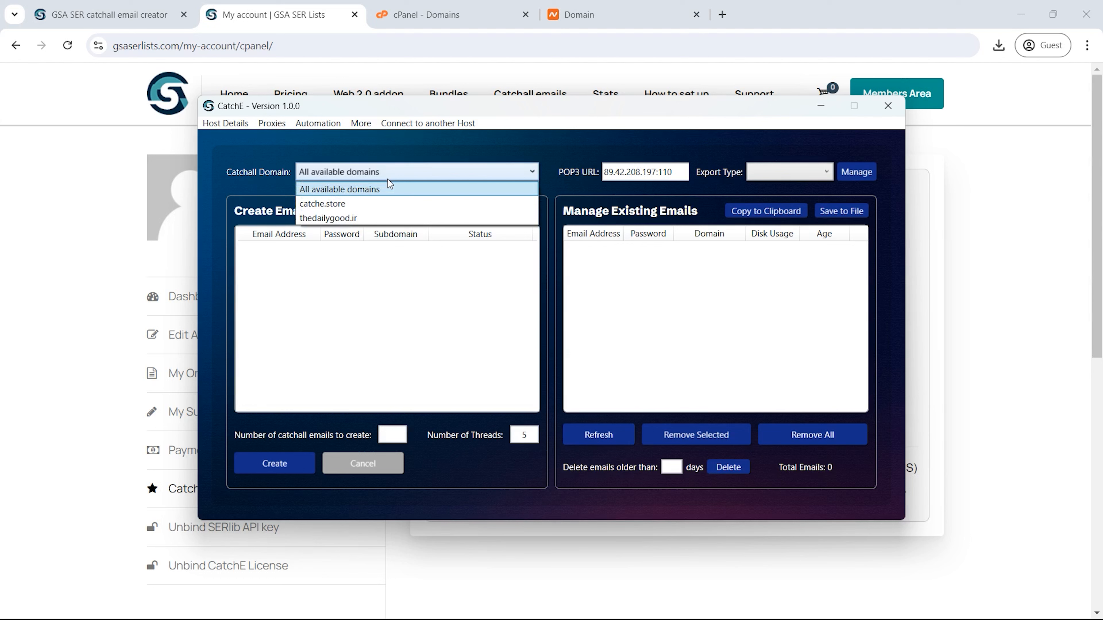
Step: Try the catchall domain options and settle on All available domains
click(389, 207)
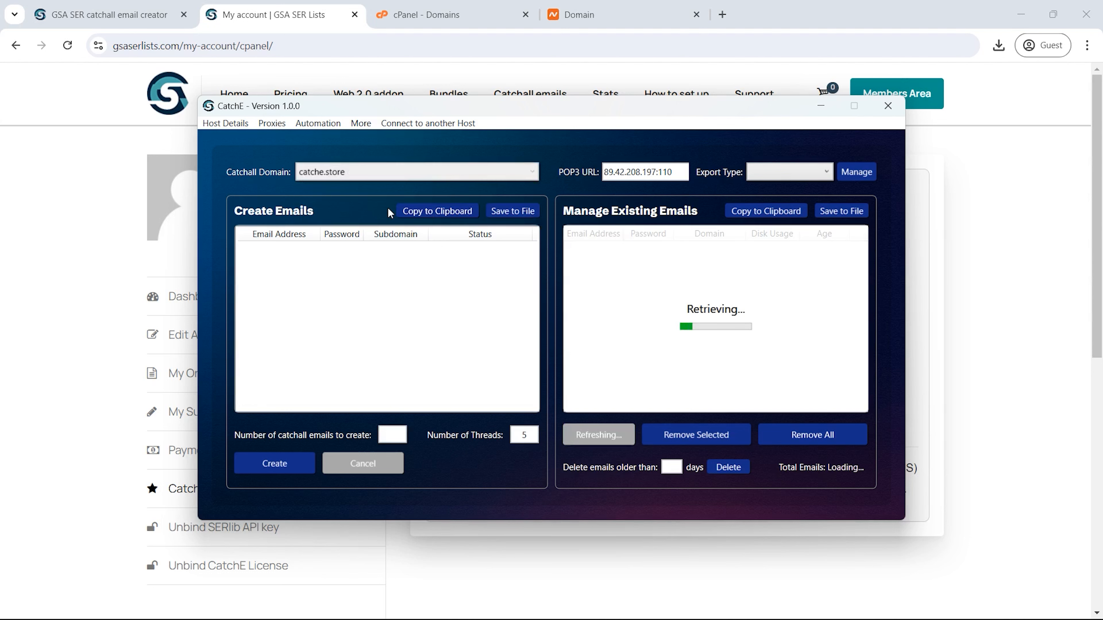
click(375, 173)
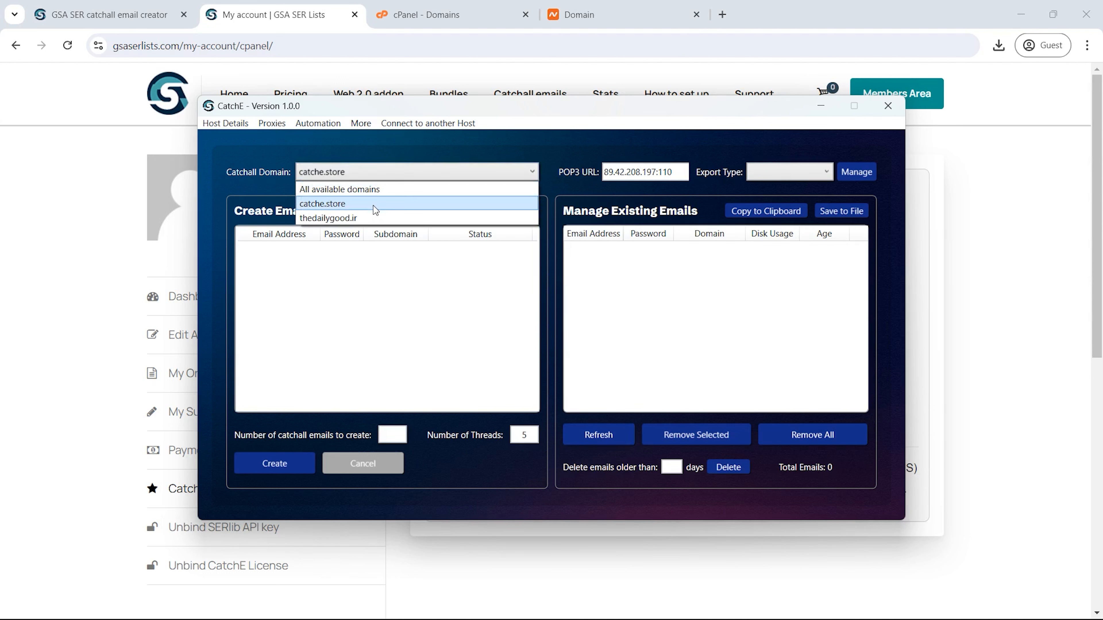
click(364, 217)
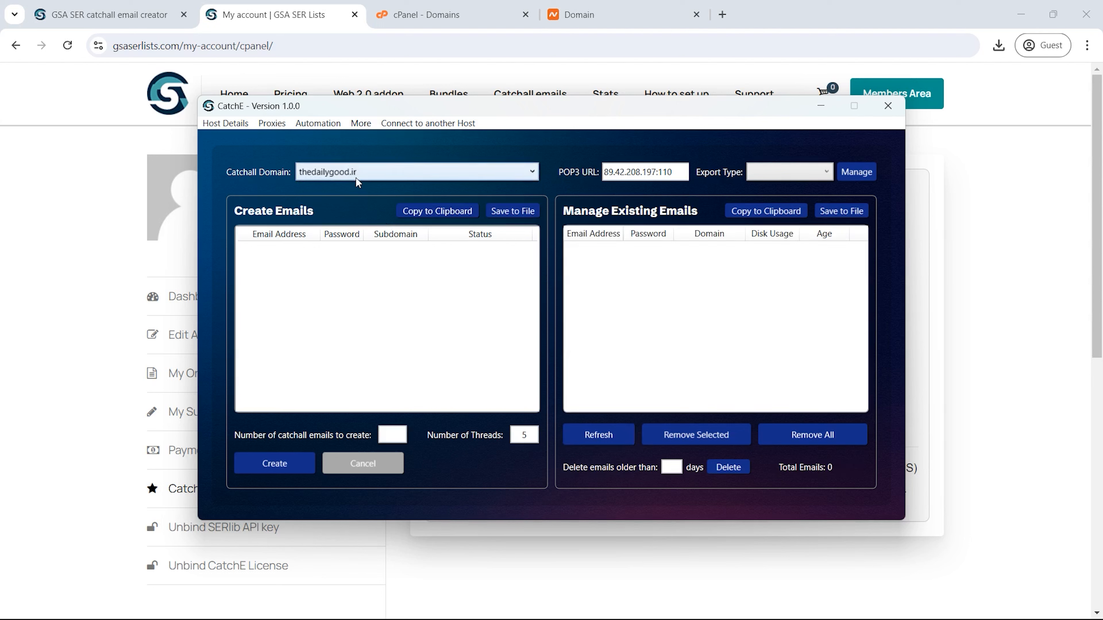
click(358, 180)
click(363, 189)
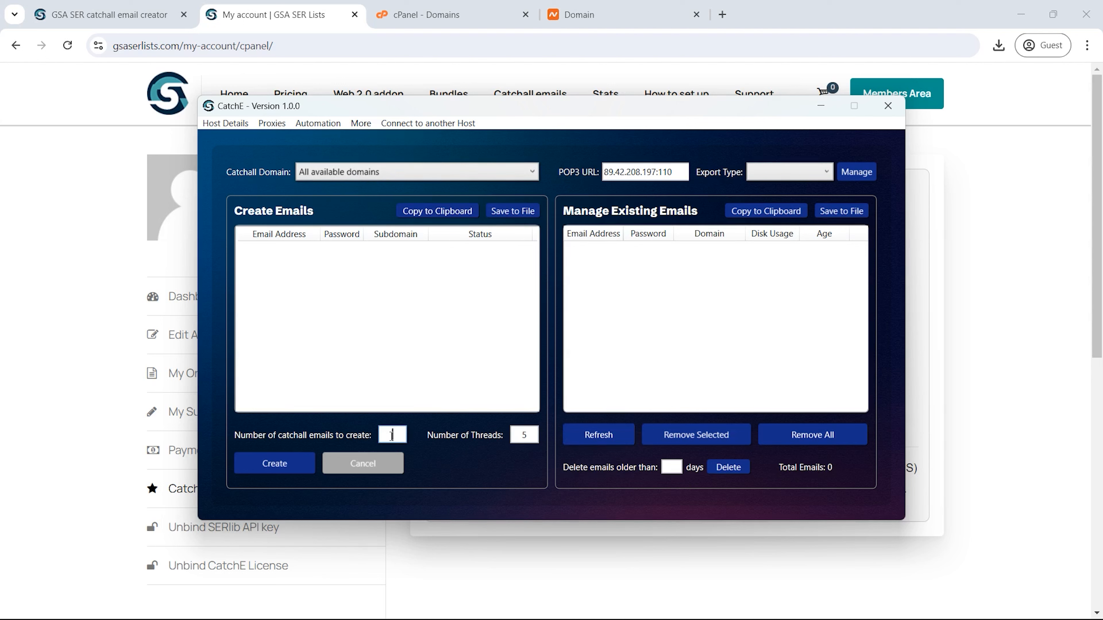
Step: Create 10 catchall emails using 10 threads
click(391, 437)
text(10)
click(527, 435)
key(BackSpace)
text(10)
click(273, 462)
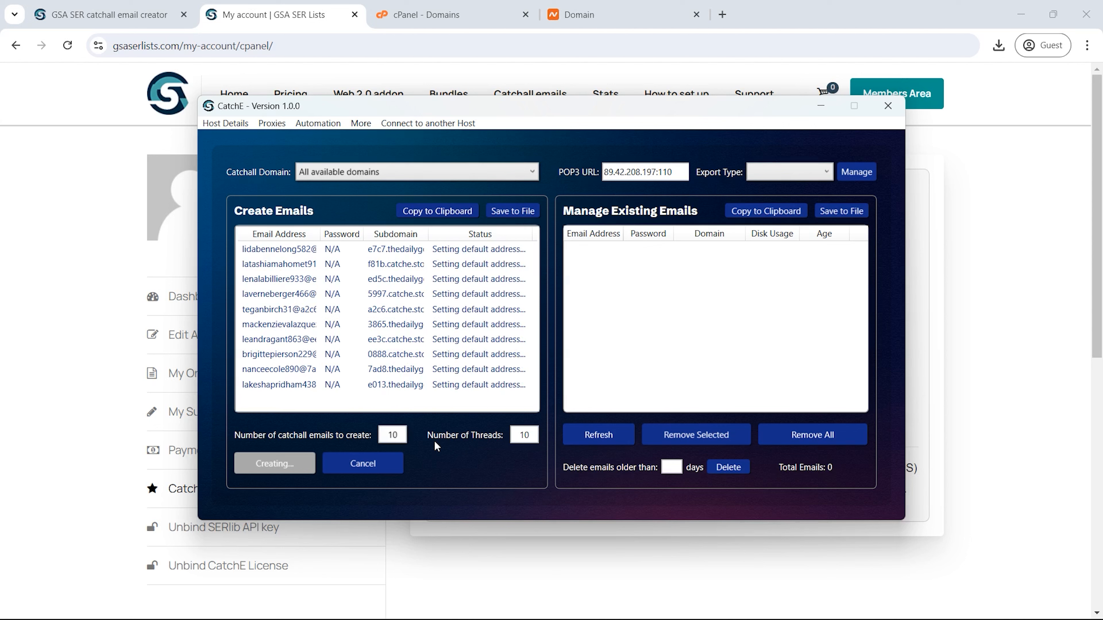
Step: Widen the address column and filter the list by catche.store, then thedailygood.ir
mouse_move(624, 234)
mouse_down()
mouse_move(744, 237)
mouse_move(638, 244)
mouse_up()
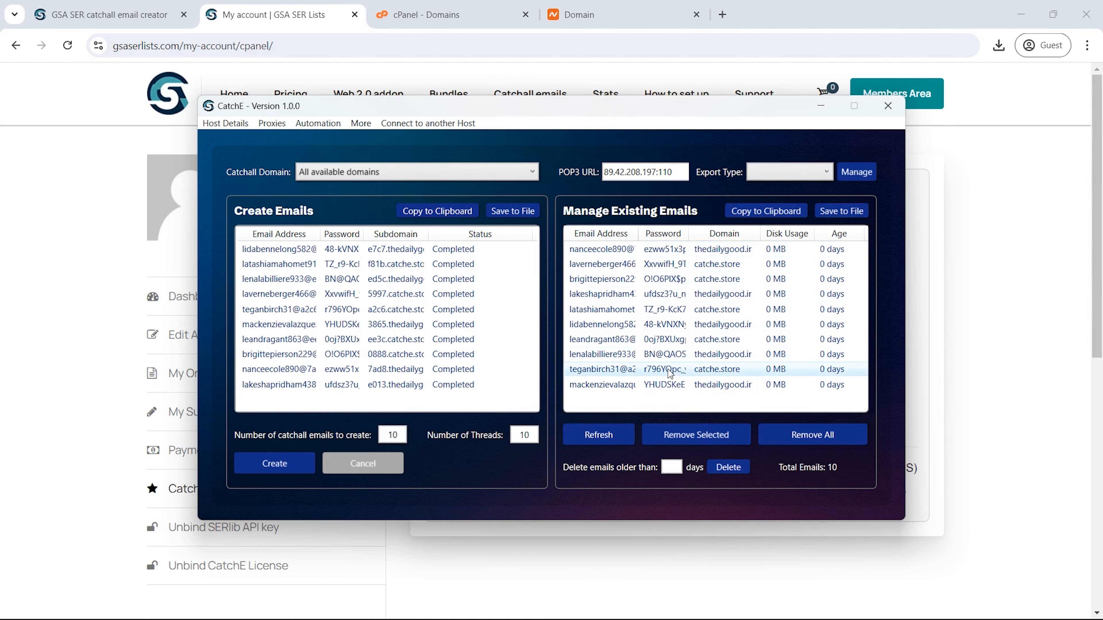
click(367, 170)
click(366, 205)
click(368, 173)
click(371, 215)
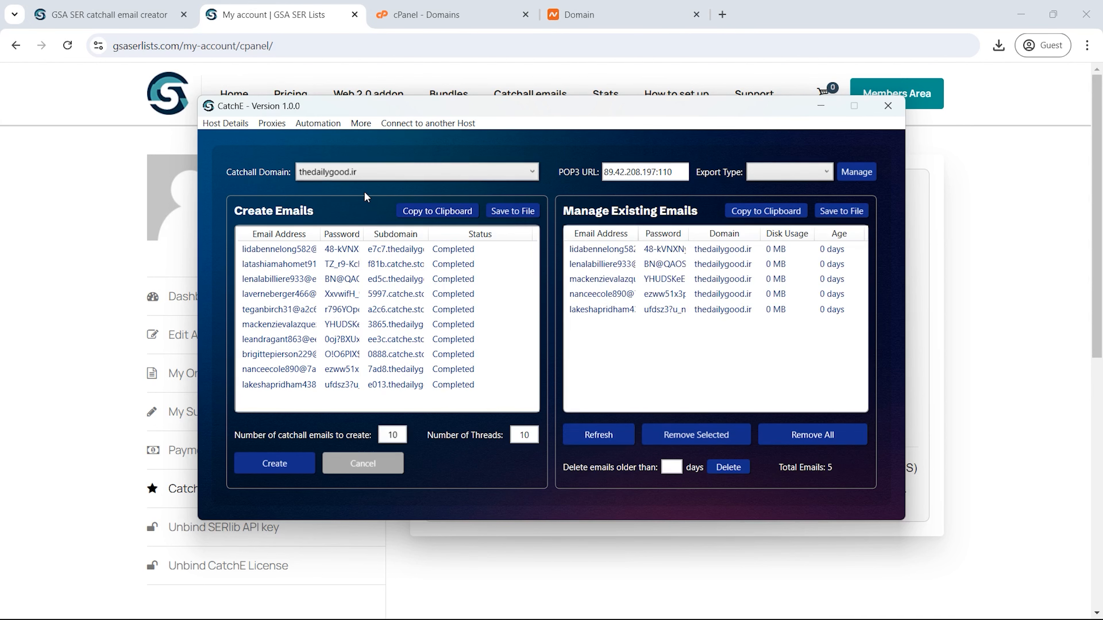
double_click(392, 435)
Step: Create 2 more thedailygood.ir emails and remove two existing emails from the list
text(2)
click(271, 469)
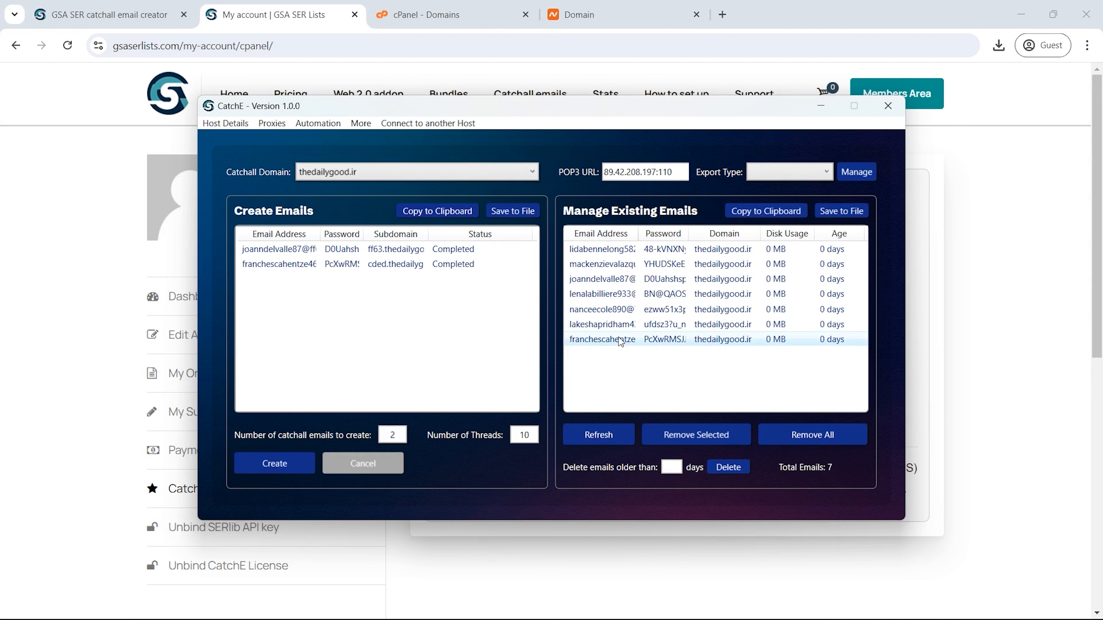
click(602, 279)
ctrl+click(594, 295)
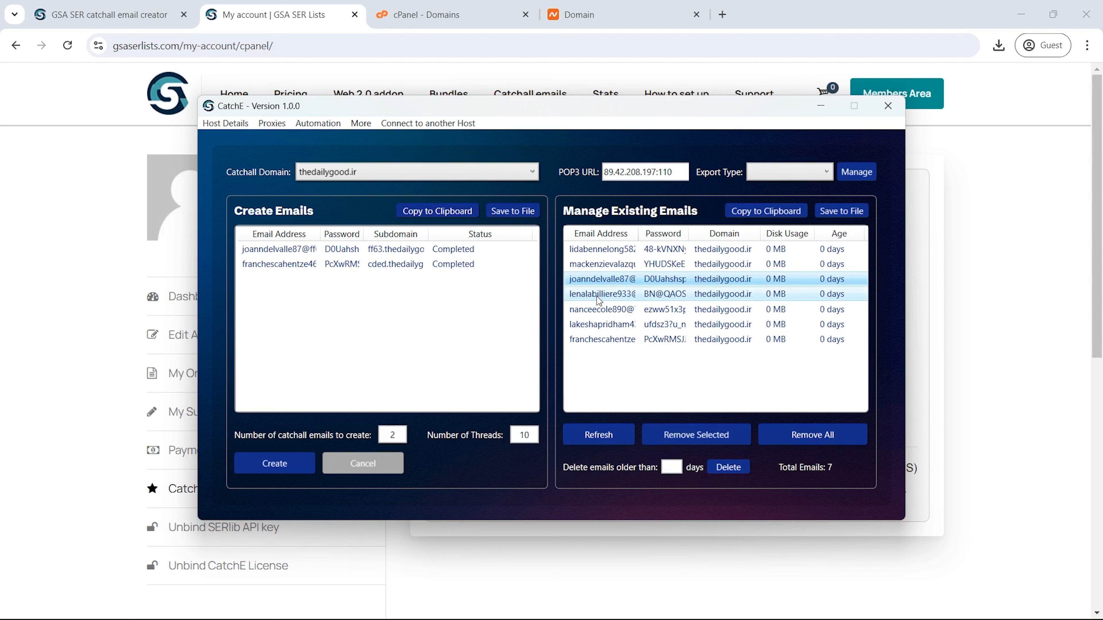
click(647, 434)
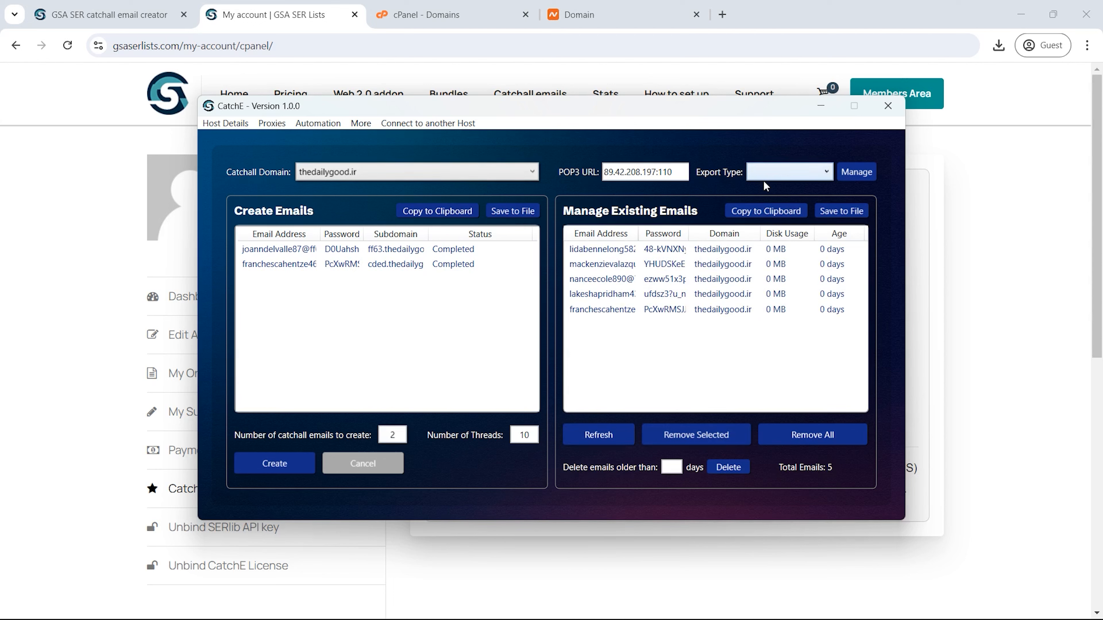
Step: Set the export type to GSA SER Default and select two existing emails
click(786, 176)
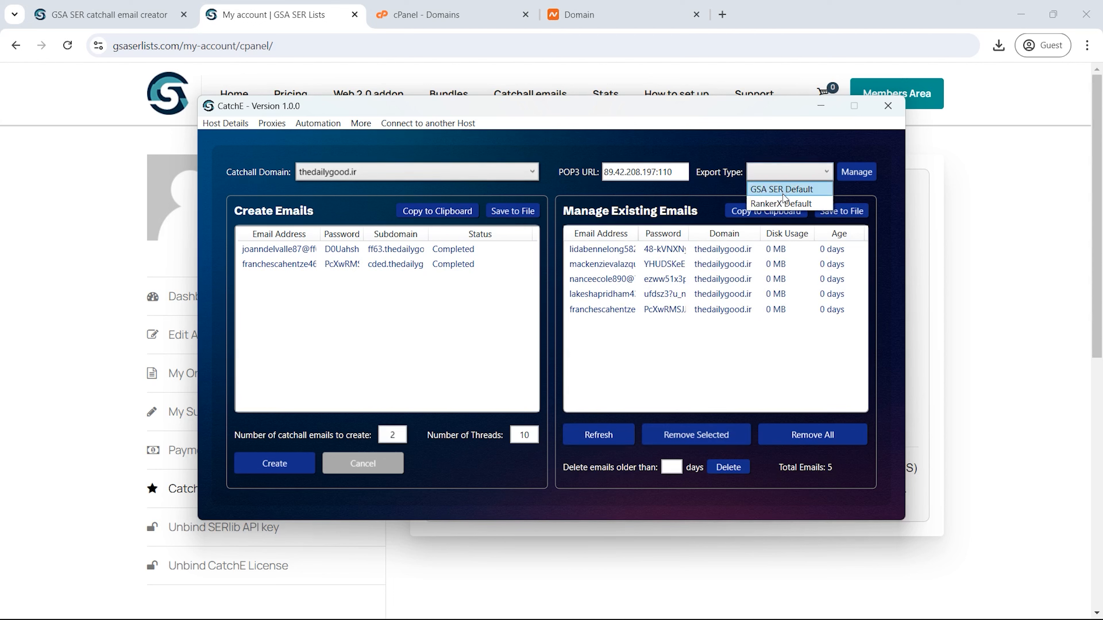
click(771, 194)
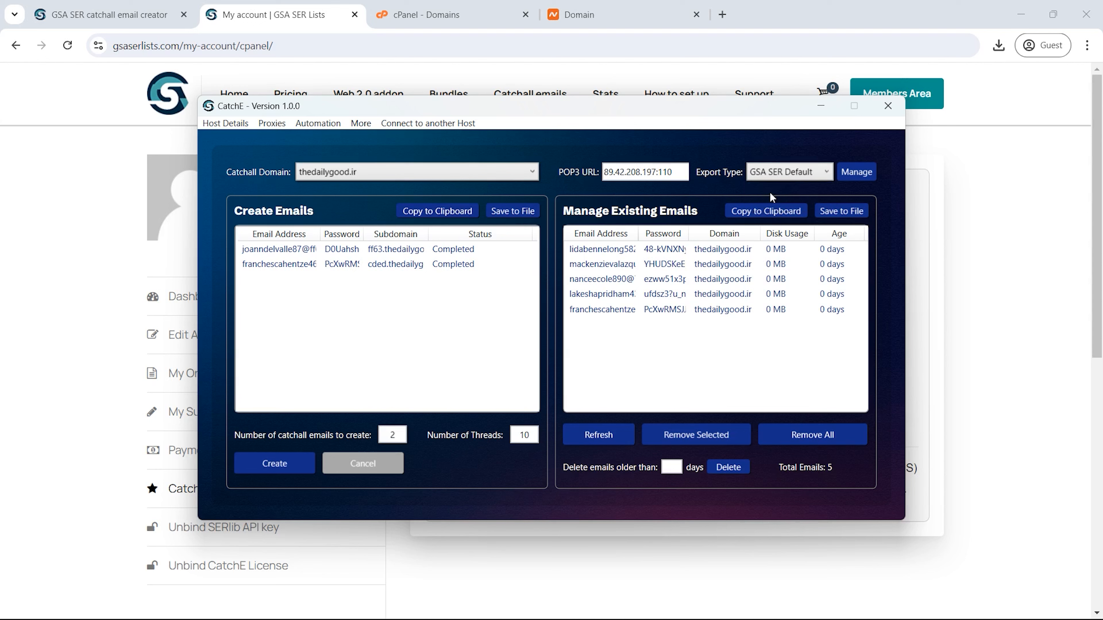
click(605, 249)
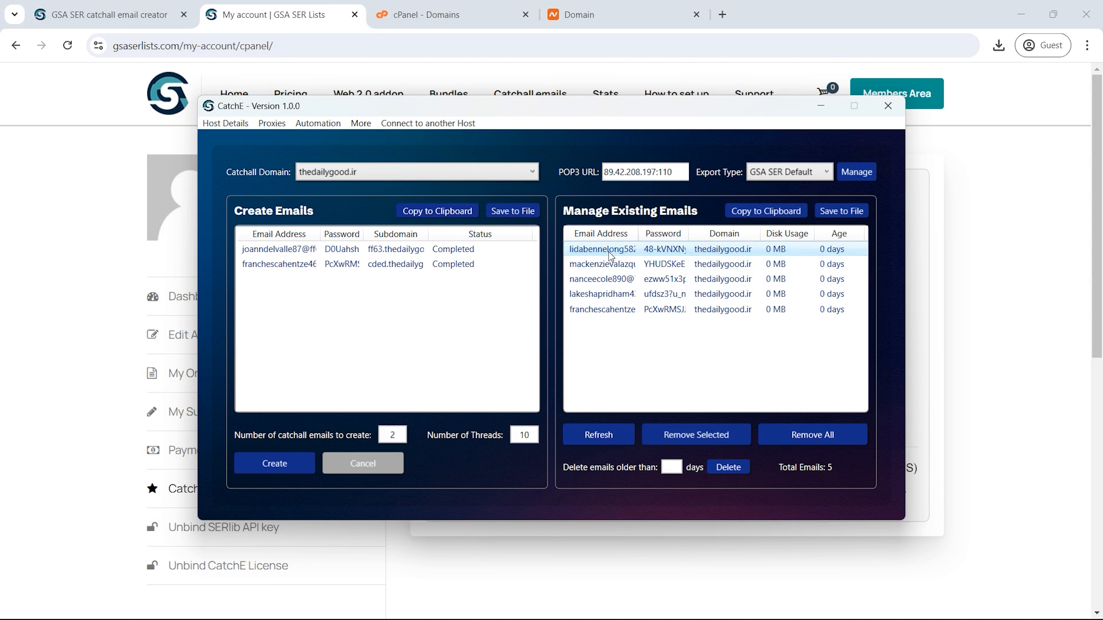
ctrl+click(633, 266)
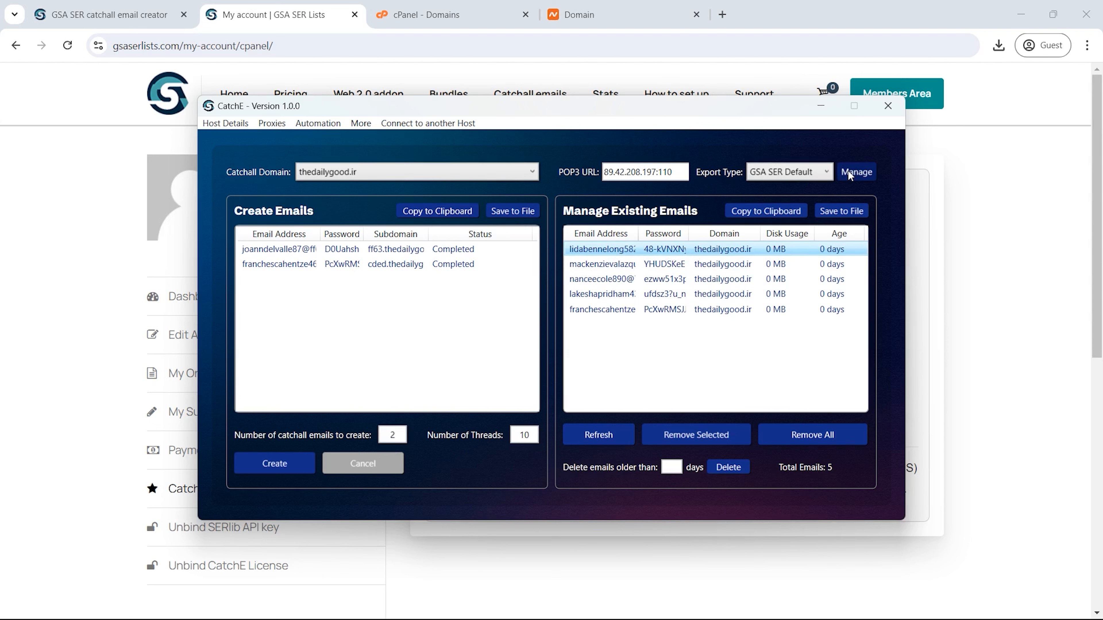
Step: Create and save the export type 'Your Export Type' with format username:password@pop3url
click(855, 172)
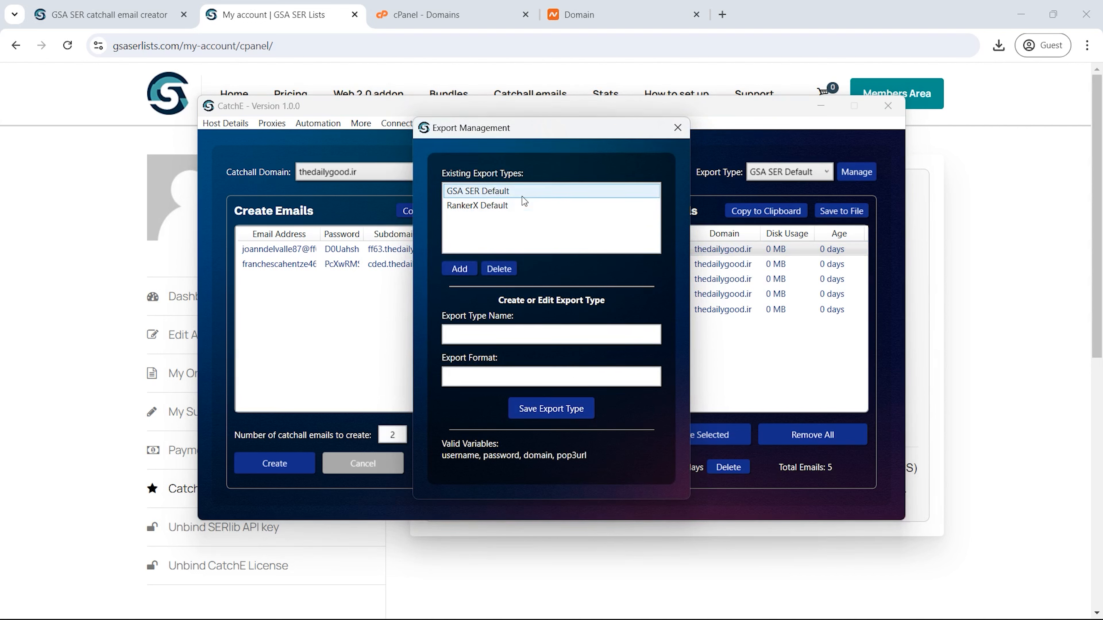
click(513, 206)
click(459, 269)
text(Y)
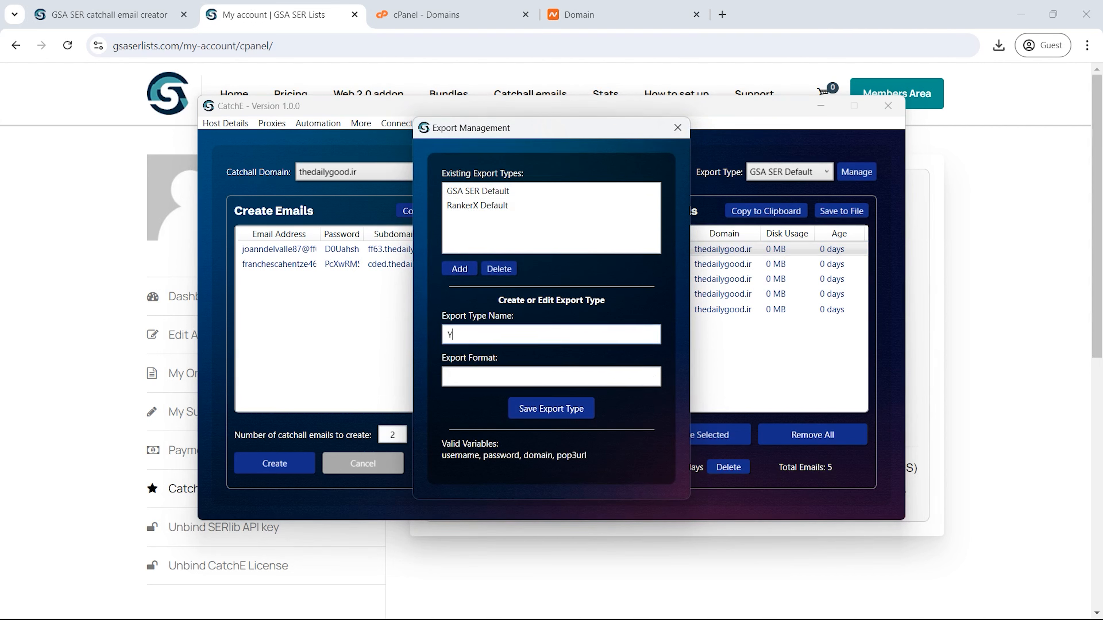
text(our Export Type)
key(Tab)
text(username)
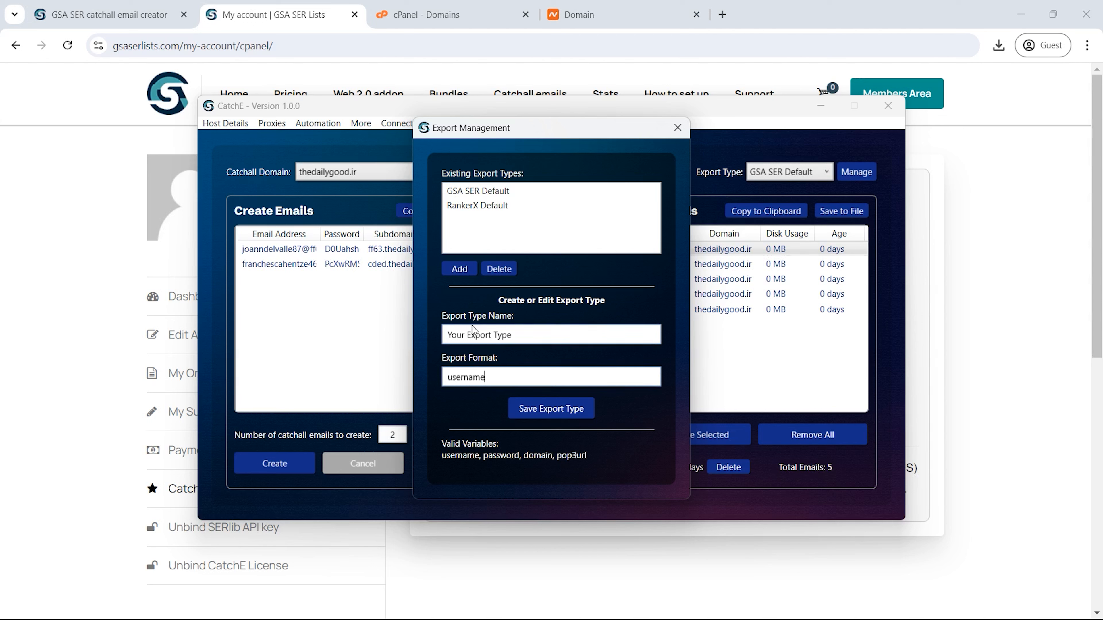
text(:password@pop3url)
click(552, 409)
click(493, 220)
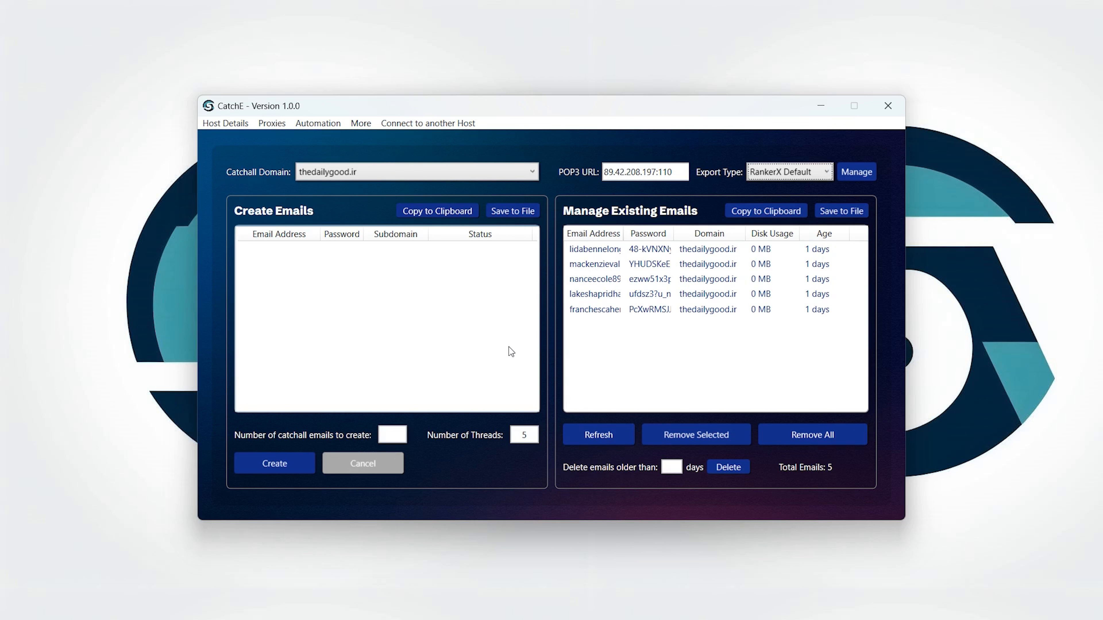
Step: Set the automation interval to 5 days, 3 hours, 15 minutes and 0 months
click(309, 122)
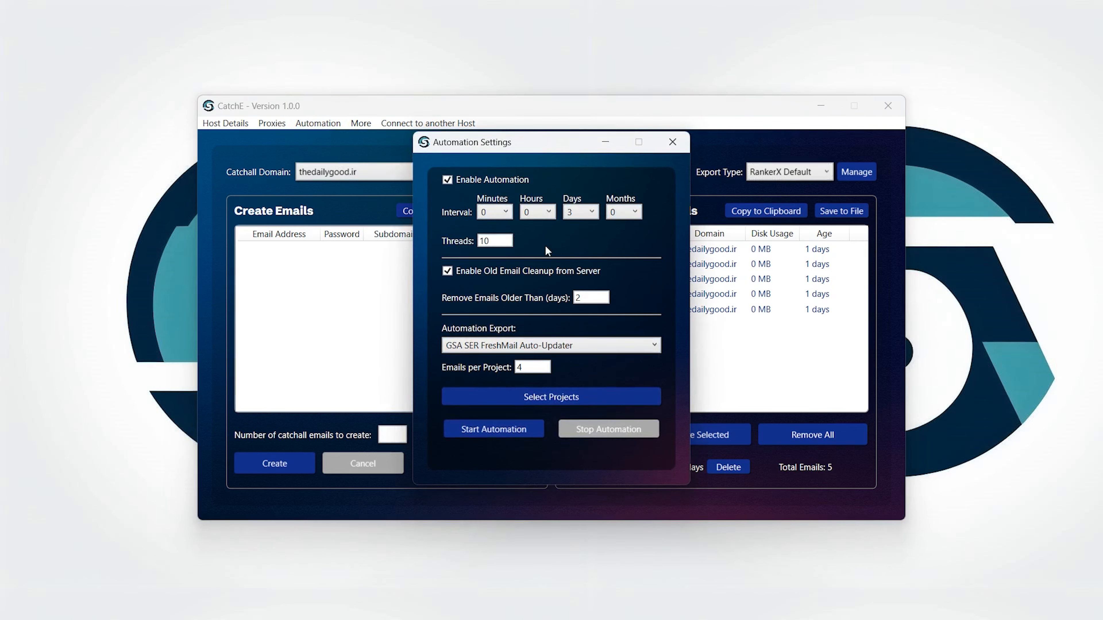
click(578, 213)
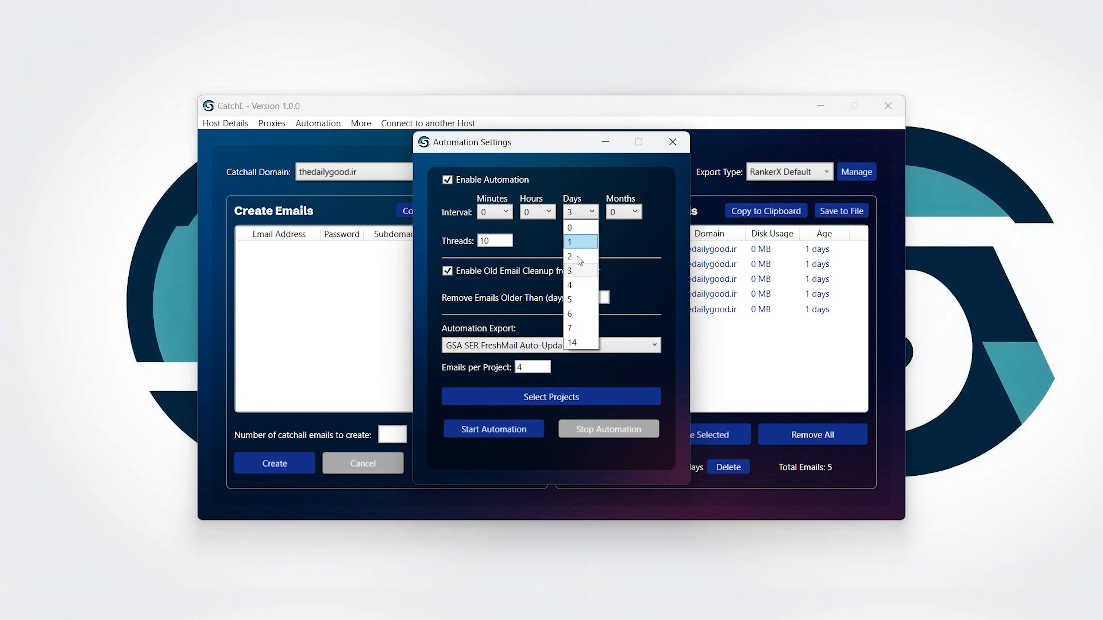
click(576, 300)
click(537, 212)
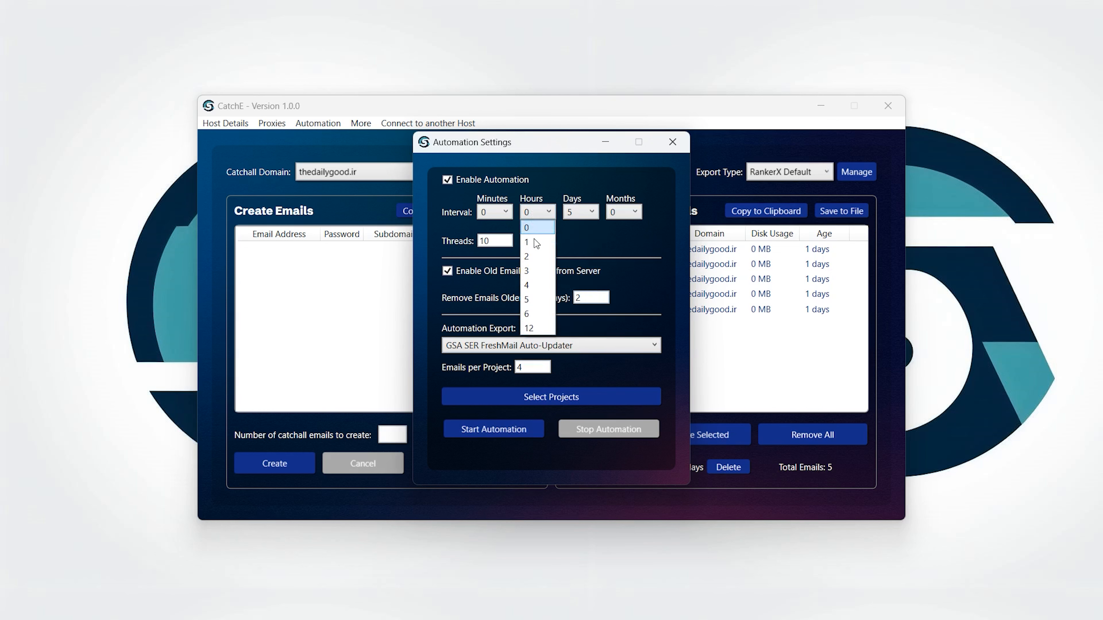
click(535, 271)
click(494, 212)
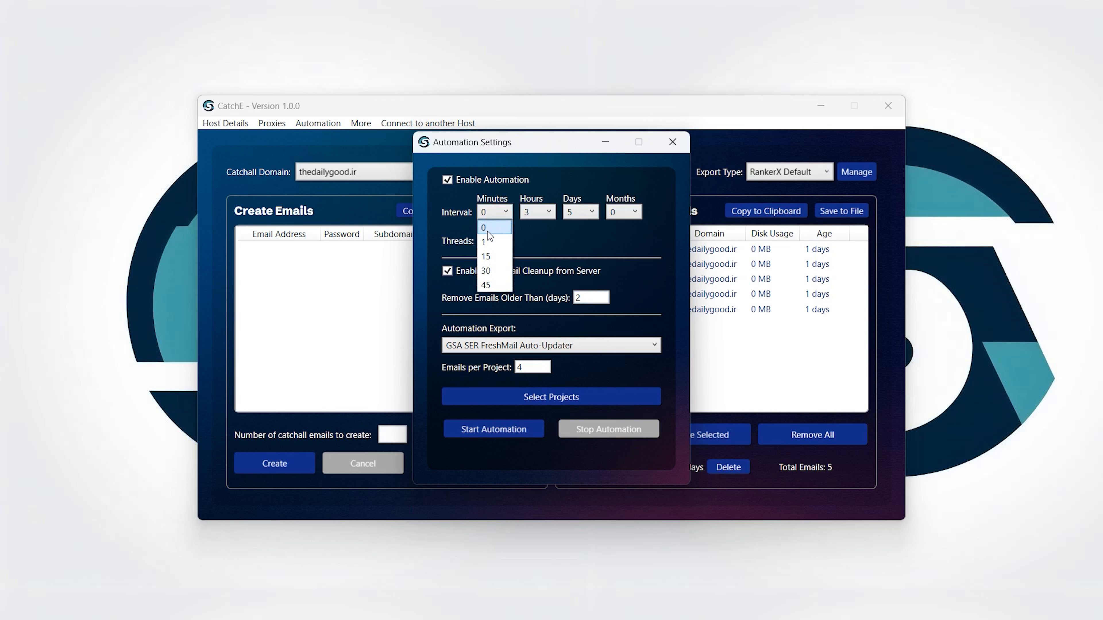
click(492, 256)
click(621, 213)
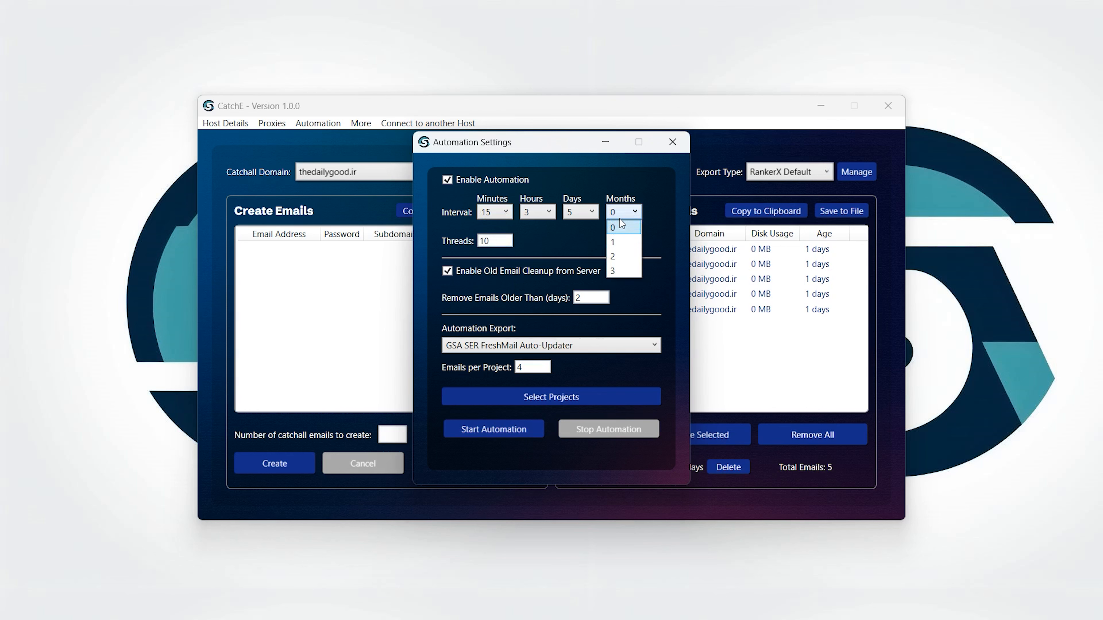
click(619, 219)
Step: Use 5 threads, a 4-day cleanup age and GSA SER FreshMail Auto-Updater as the automation export
drag(507, 240, 477, 245)
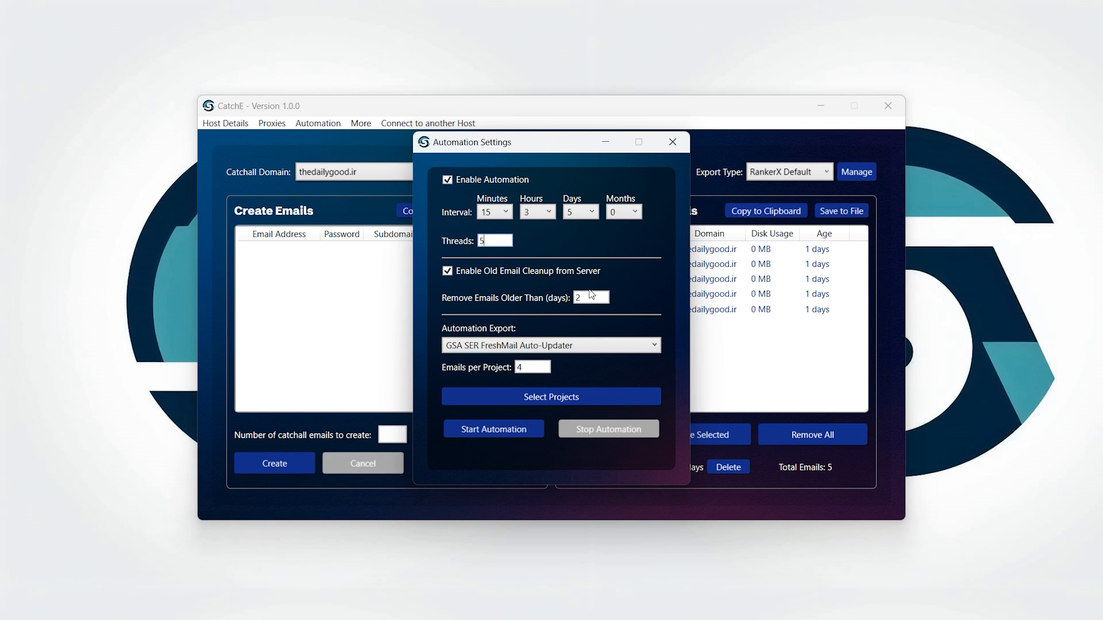
drag(595, 298, 558, 306)
click(554, 346)
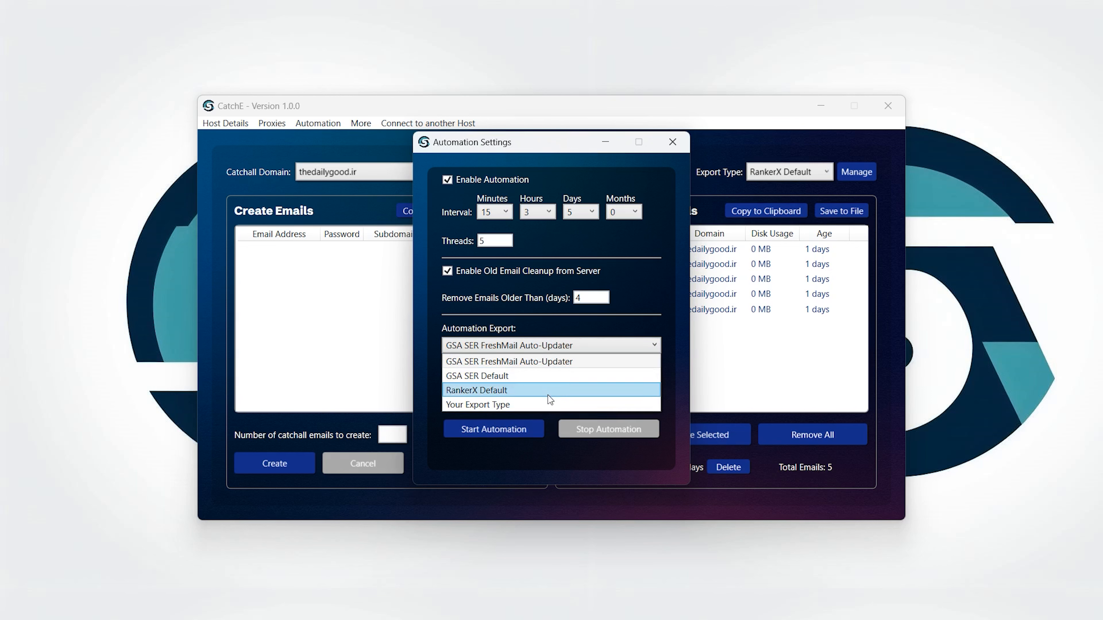
click(551, 405)
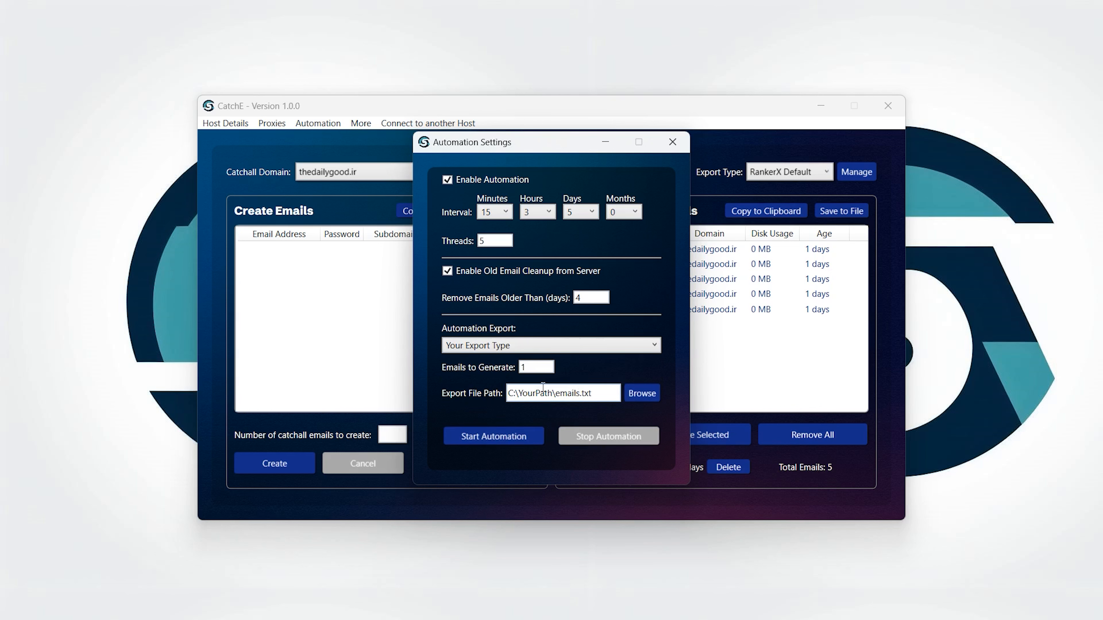
drag(551, 366, 509, 368)
click(525, 348)
click(533, 364)
Step: Set 5 emails per project, include the budtrader.com project, and save the project selection
click(522, 368)
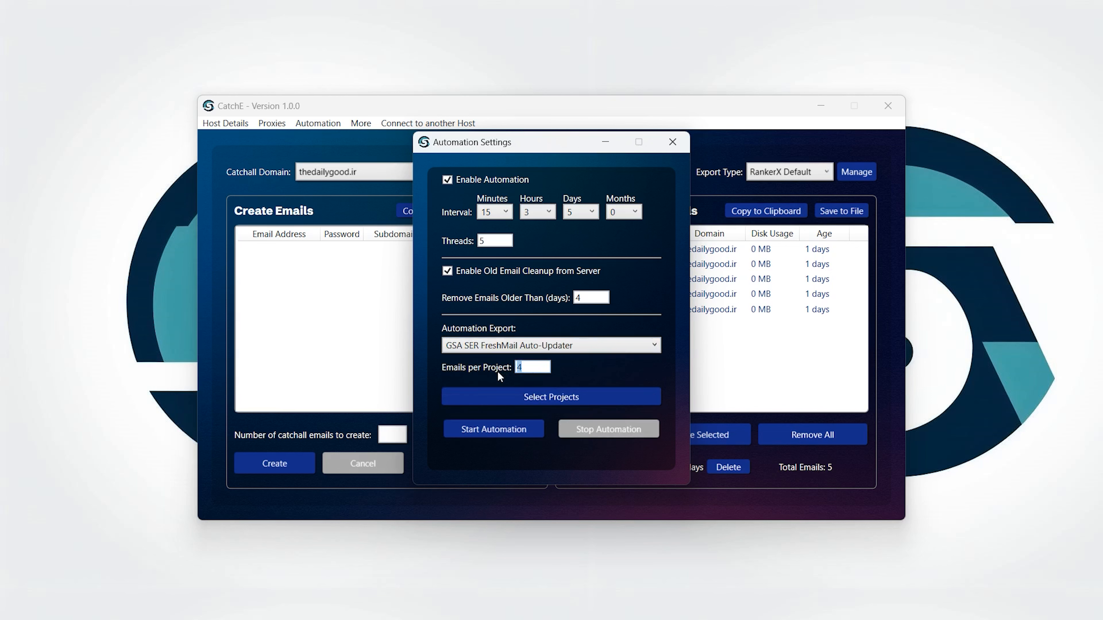
click(541, 401)
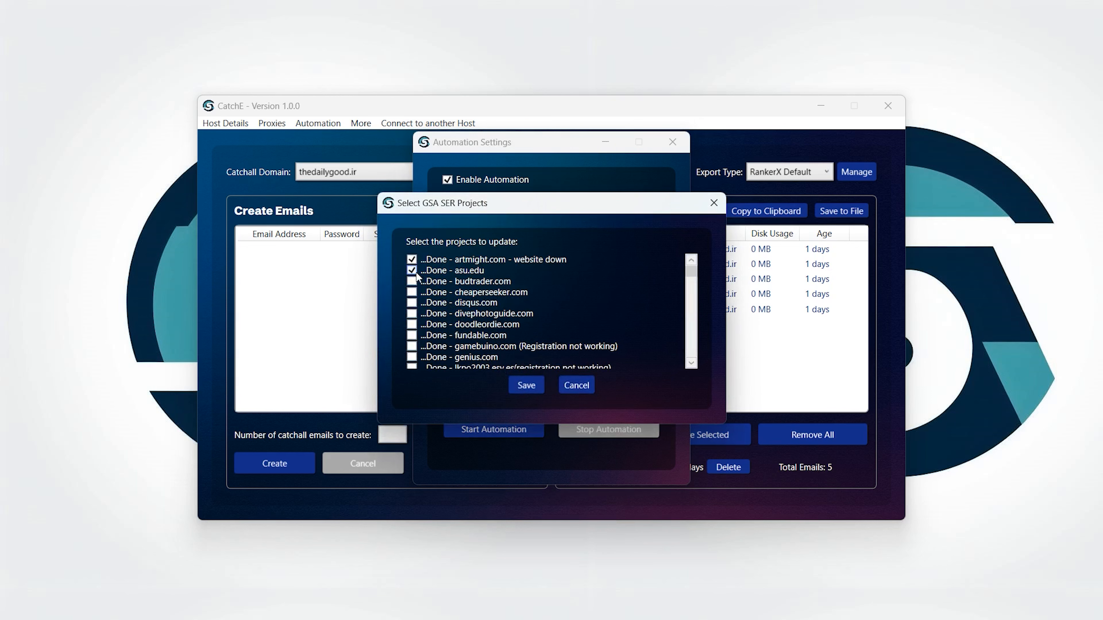
click(412, 281)
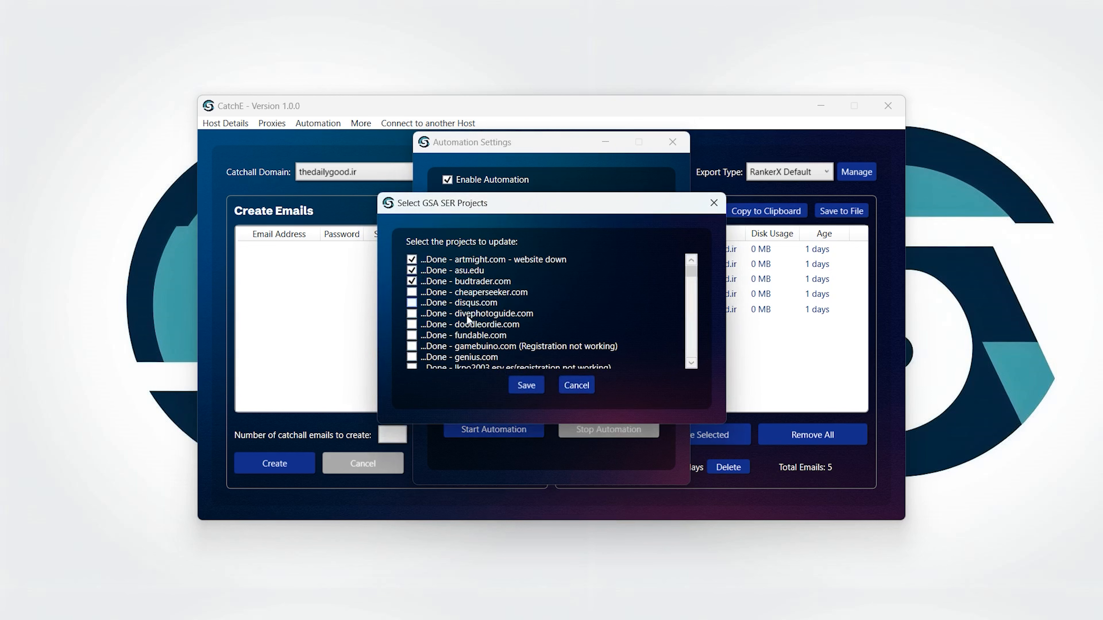
click(525, 387)
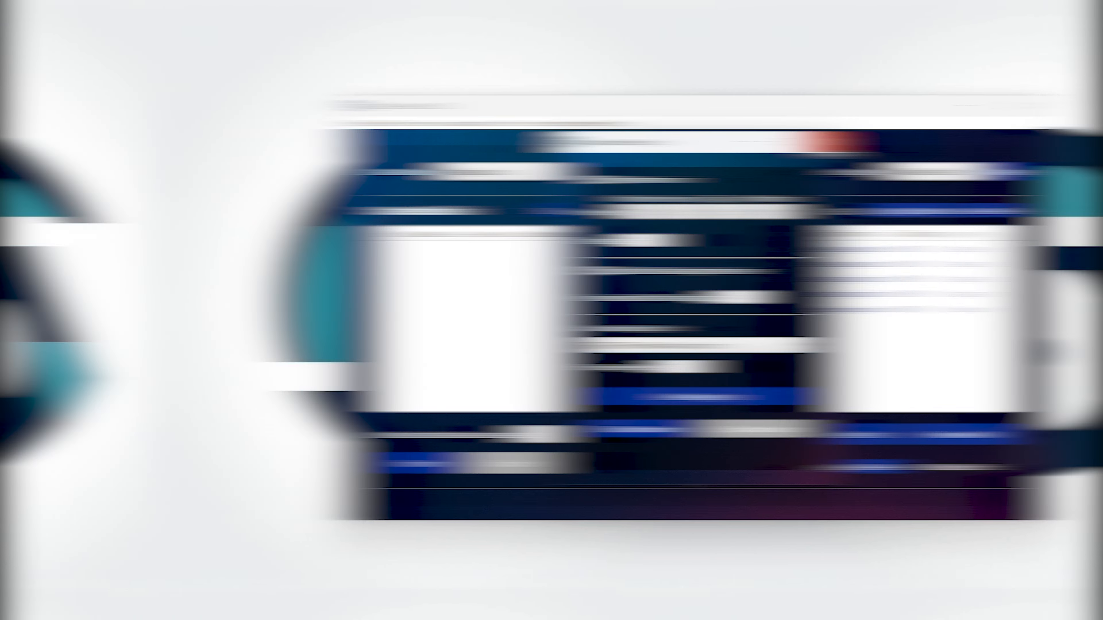
Step: Delete the first saved host and connect to the remaining host to load both domains' emails
click(678, 148)
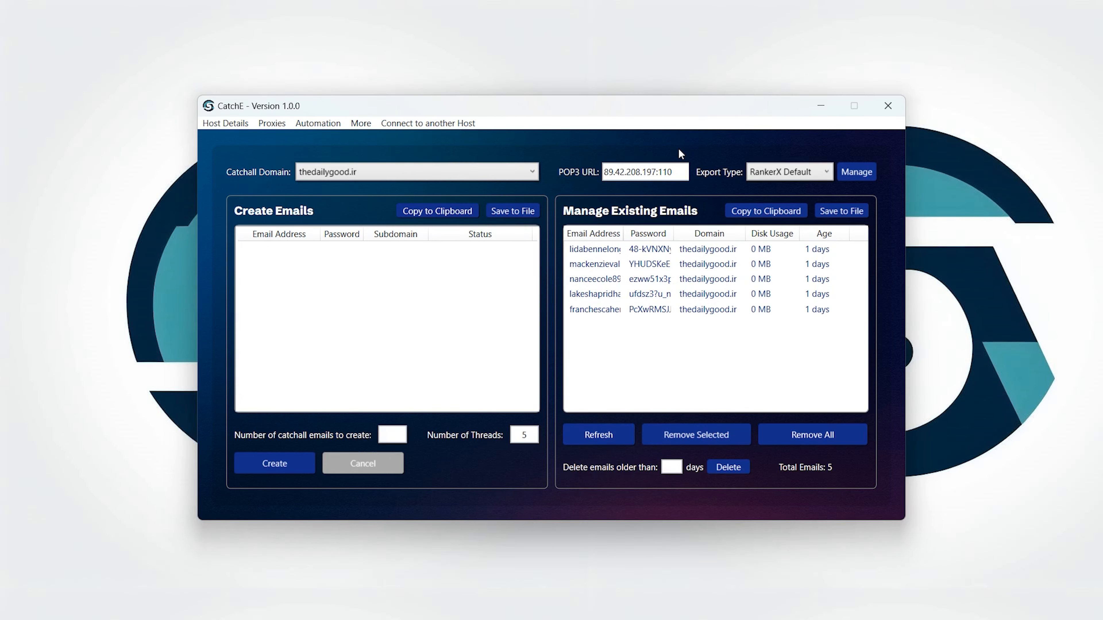
click(226, 124)
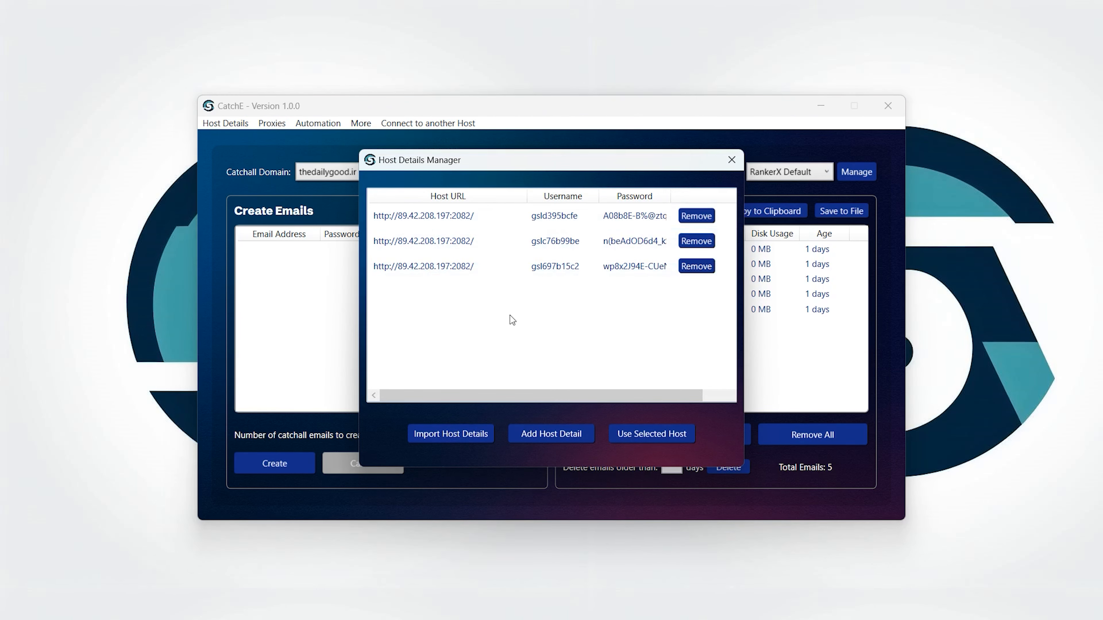
click(521, 435)
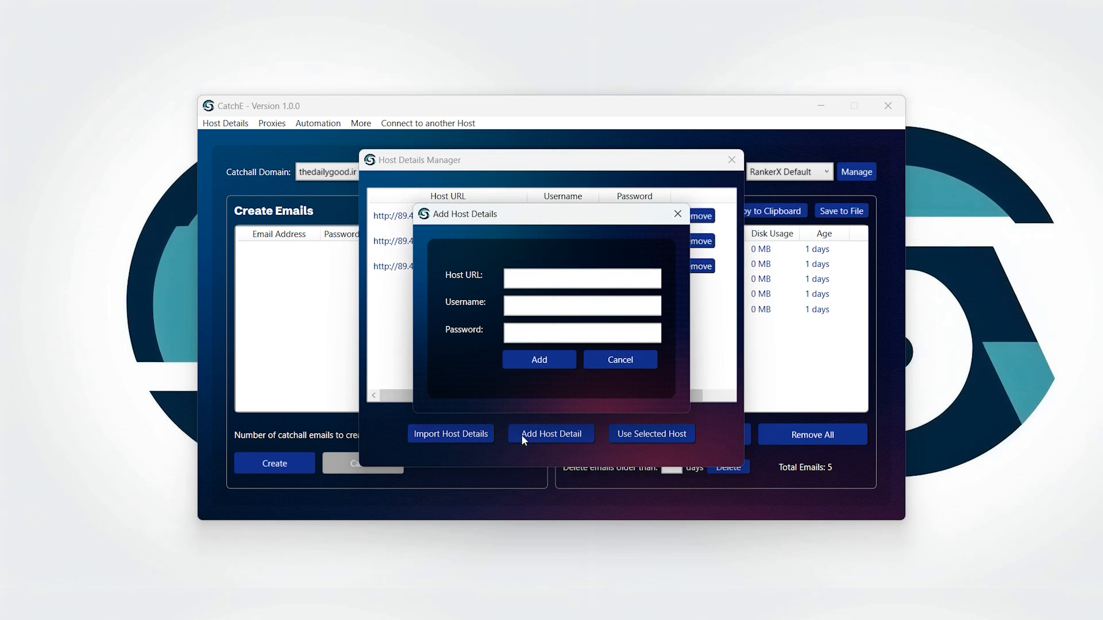
click(601, 362)
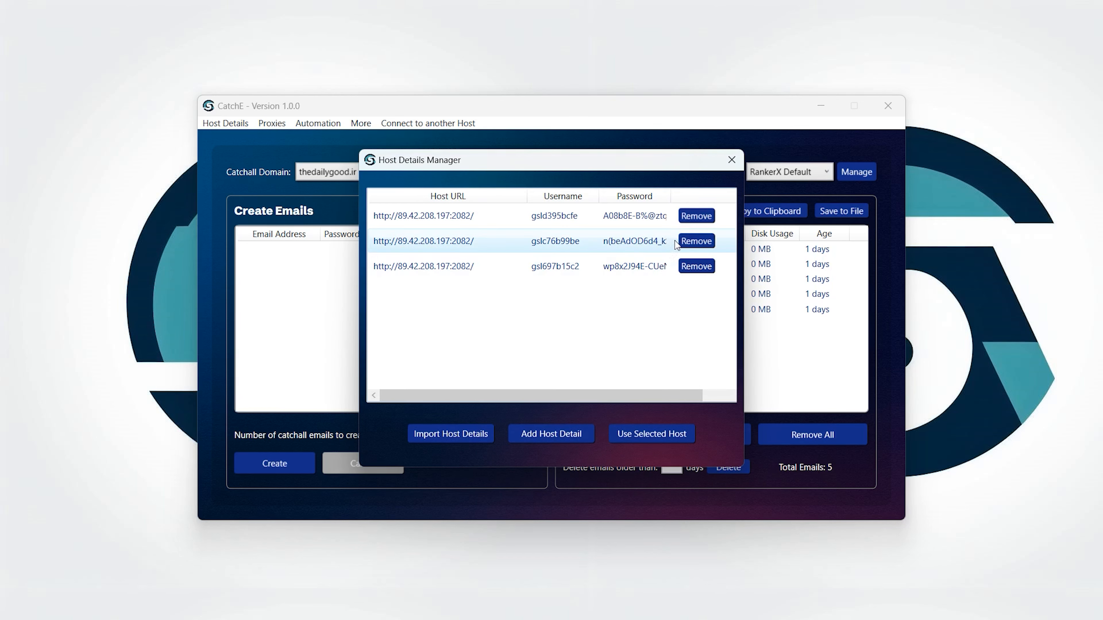
click(695, 216)
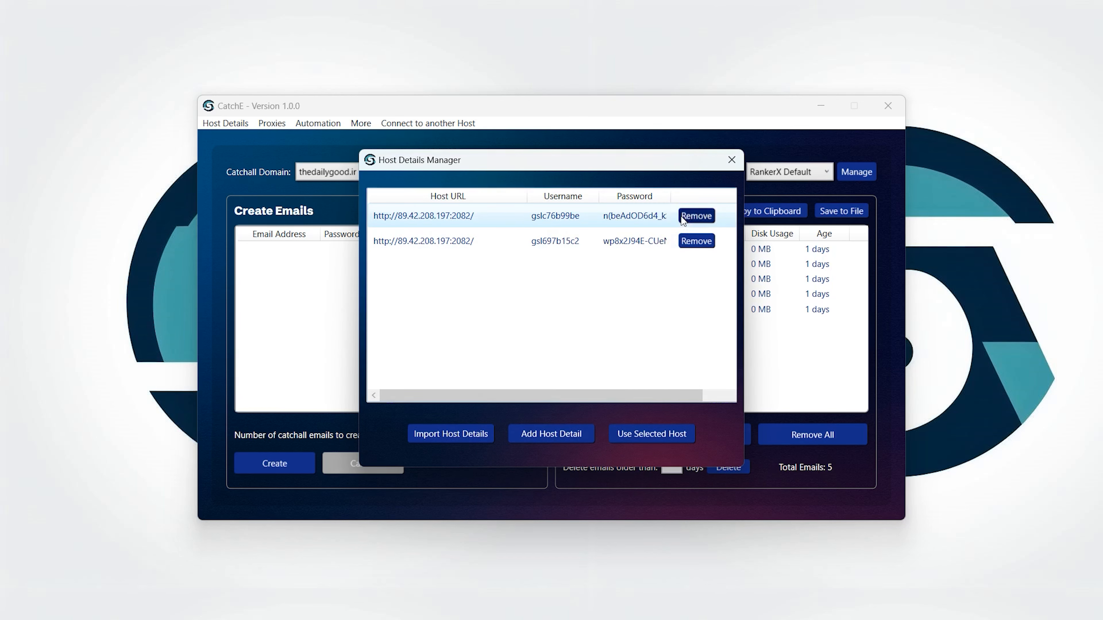
double_click(510, 241)
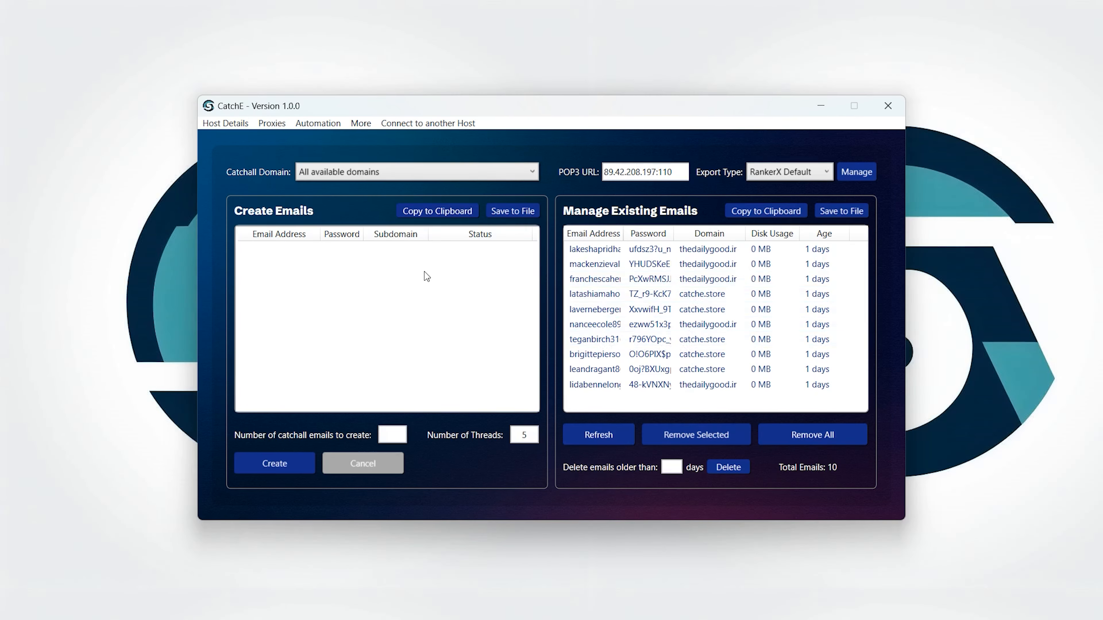
click(273, 127)
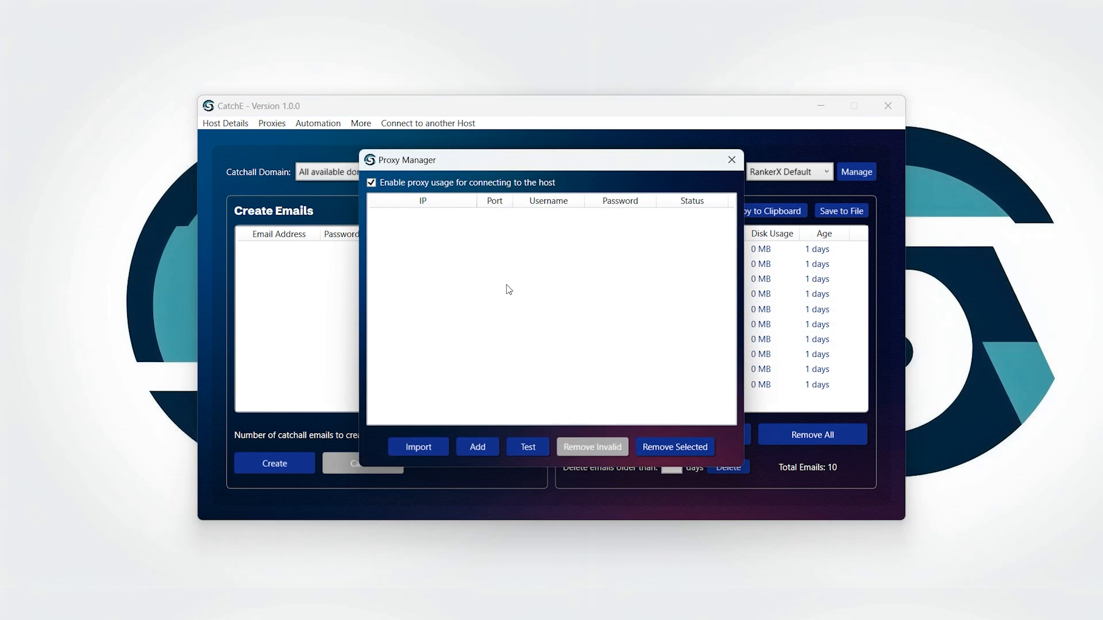
click(440, 181)
click(439, 181)
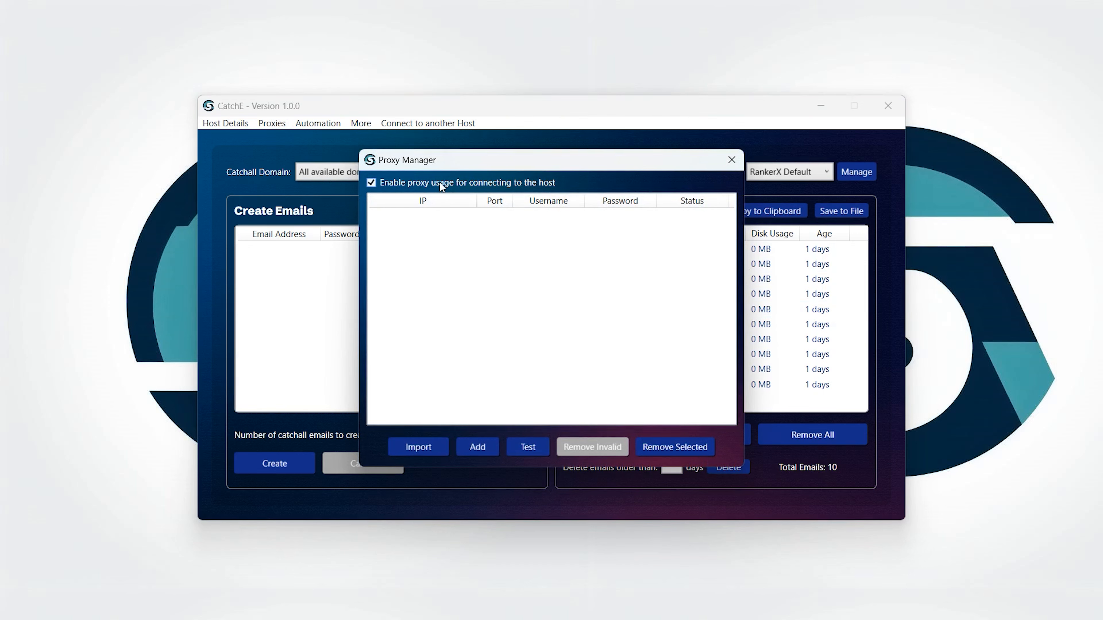
click(482, 445)
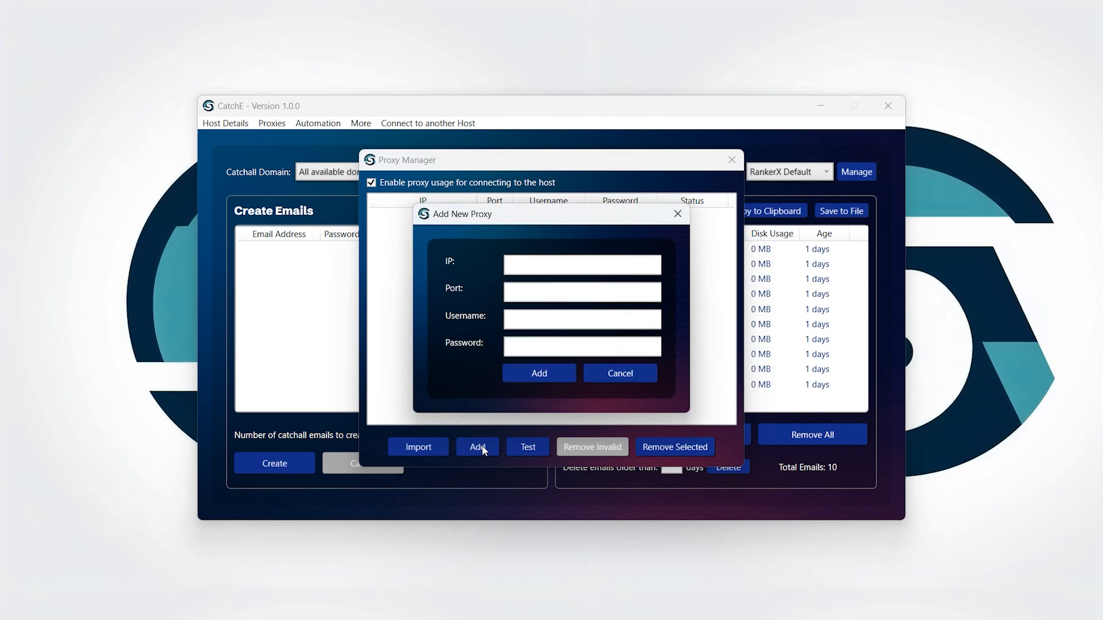
click(617, 371)
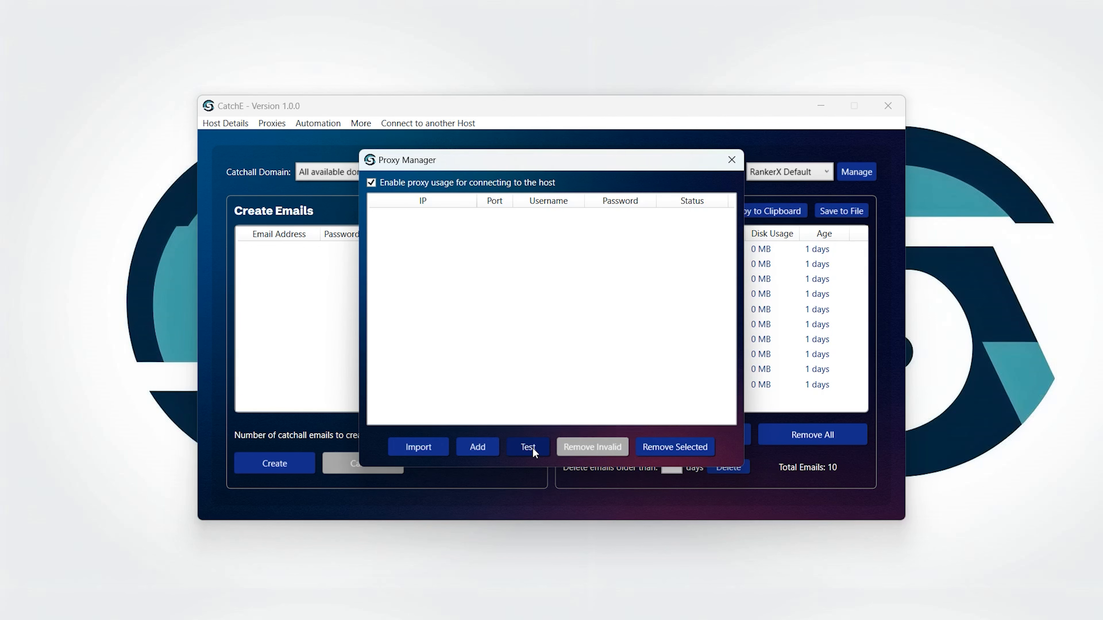
click(727, 163)
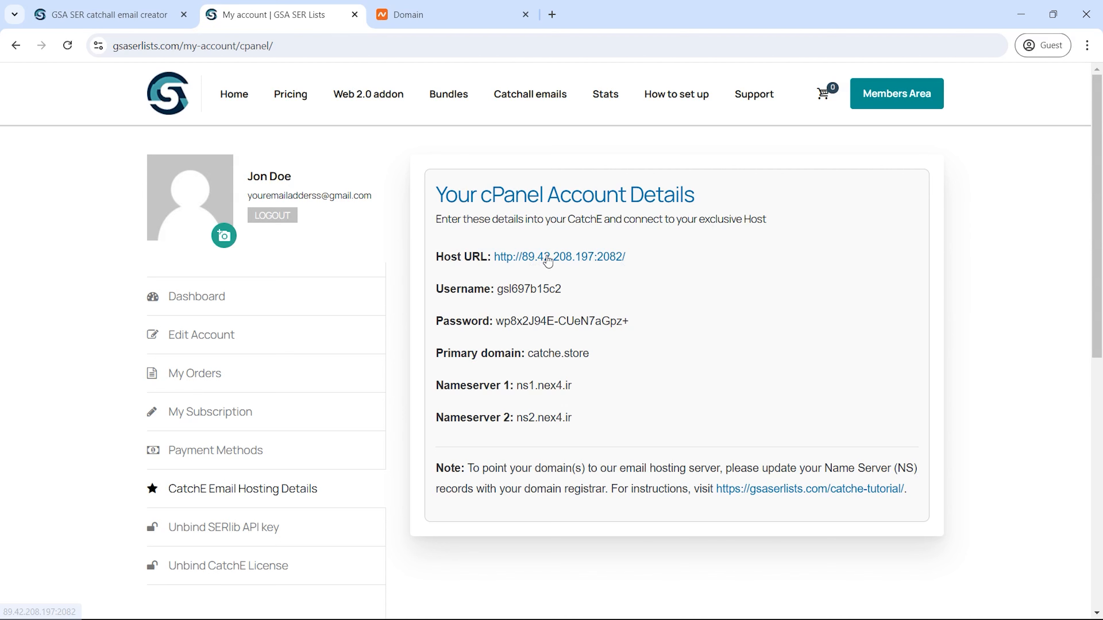
Step: Log in to cPanel with the account's username and password copied from the details page
click(548, 257)
click(269, 17)
drag(497, 288, 561, 289)
click(449, 15)
key(ctrl+v)
click(296, 18)
drag(496, 321, 630, 321)
click(445, 17)
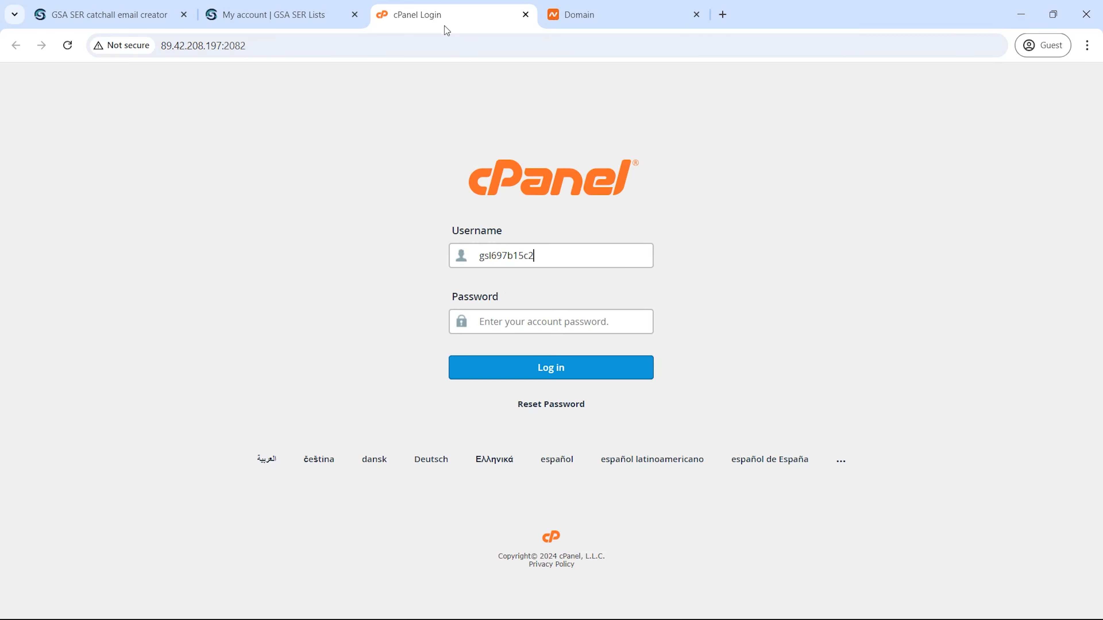
click(530, 322)
key(ctrl+v)
click(537, 369)
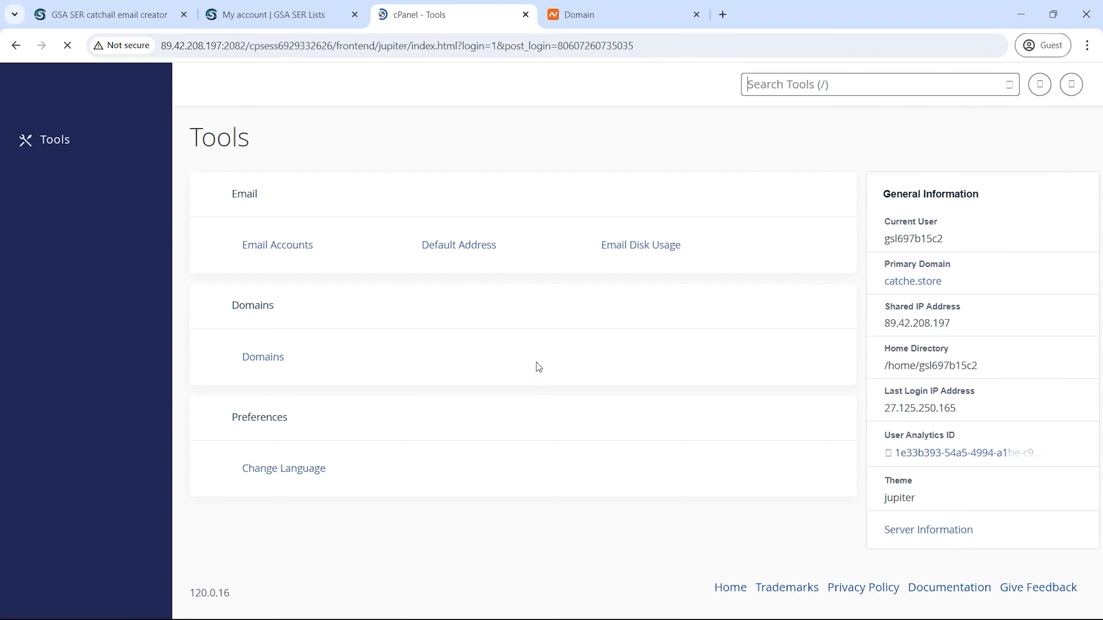
Step: Create the new domain thedailygood.ir under Domains and submit it
click(254, 357)
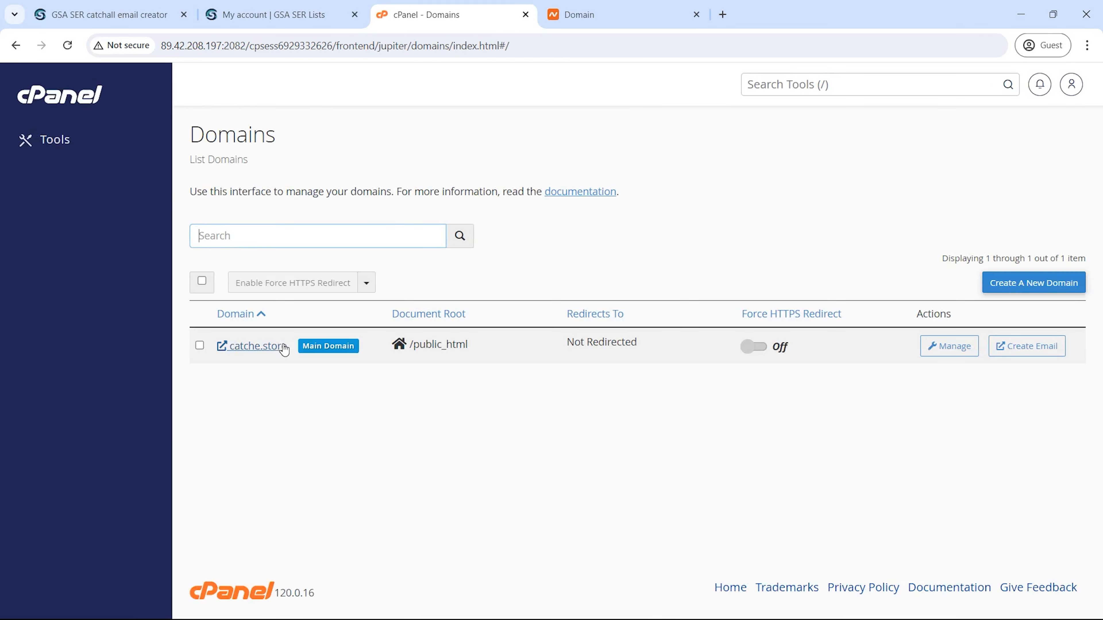
click(1005, 283)
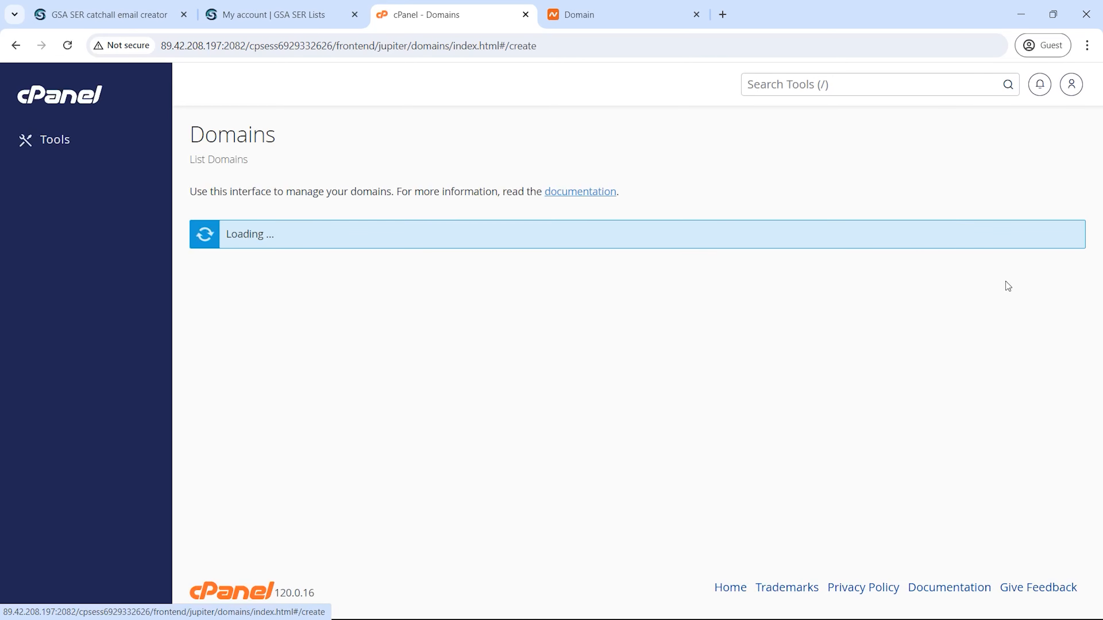
text(thedailygood.ir)
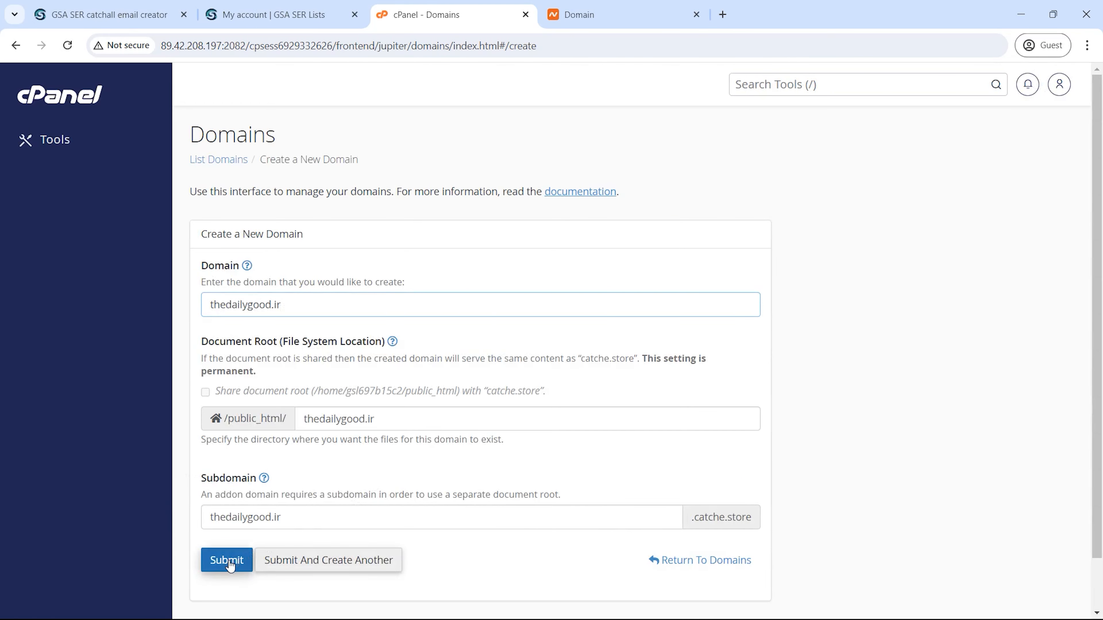
click(228, 561)
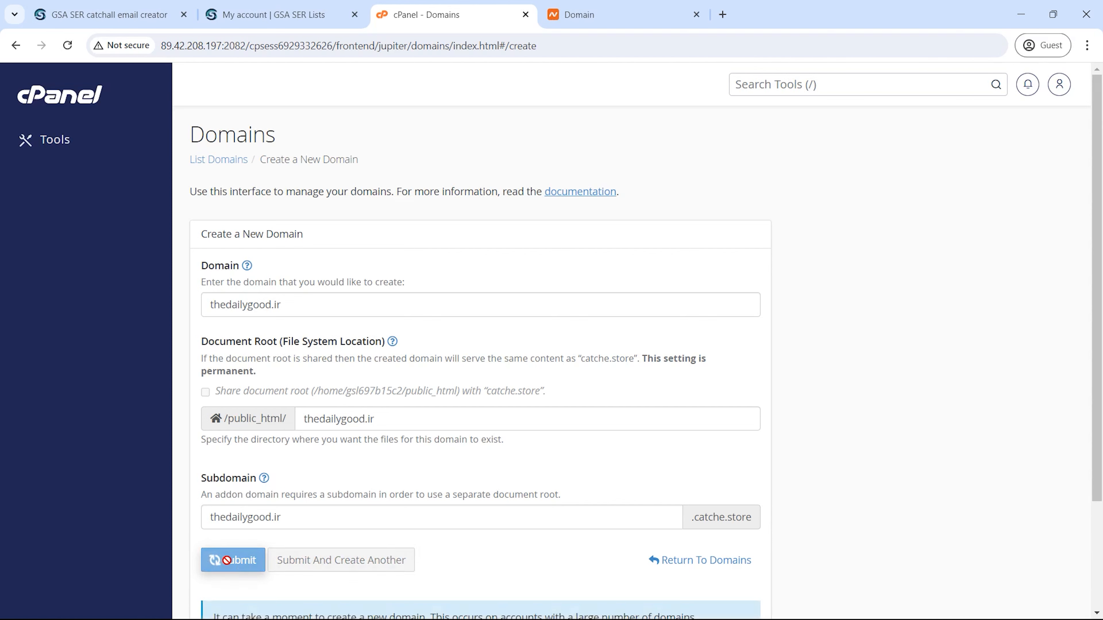